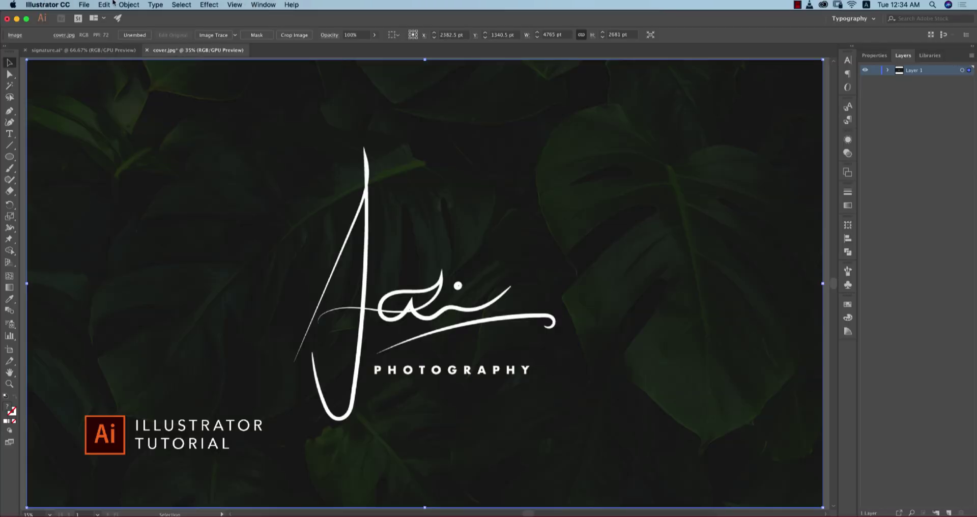
Step: Start a new 1000 × 1000 pt document and set its colour mode to CMYK
left_click(84, 4)
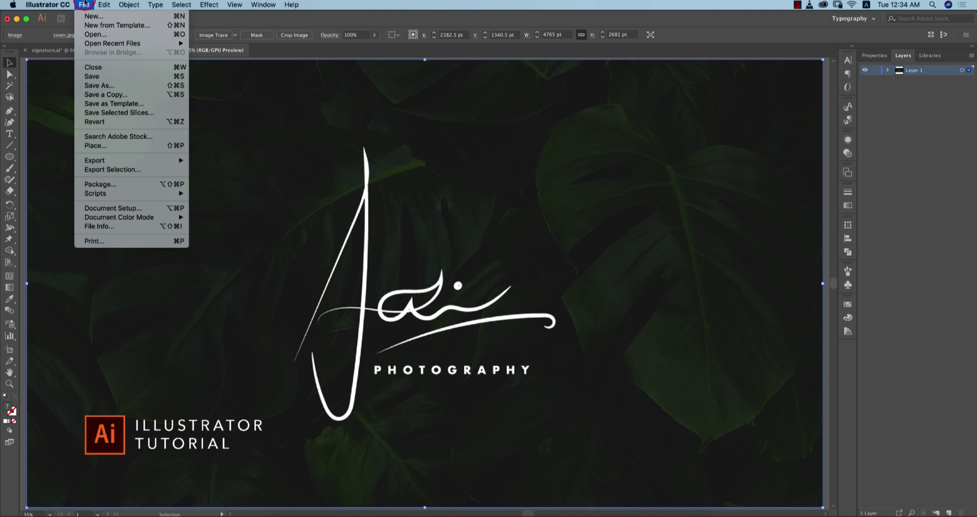
left_click(89, 16)
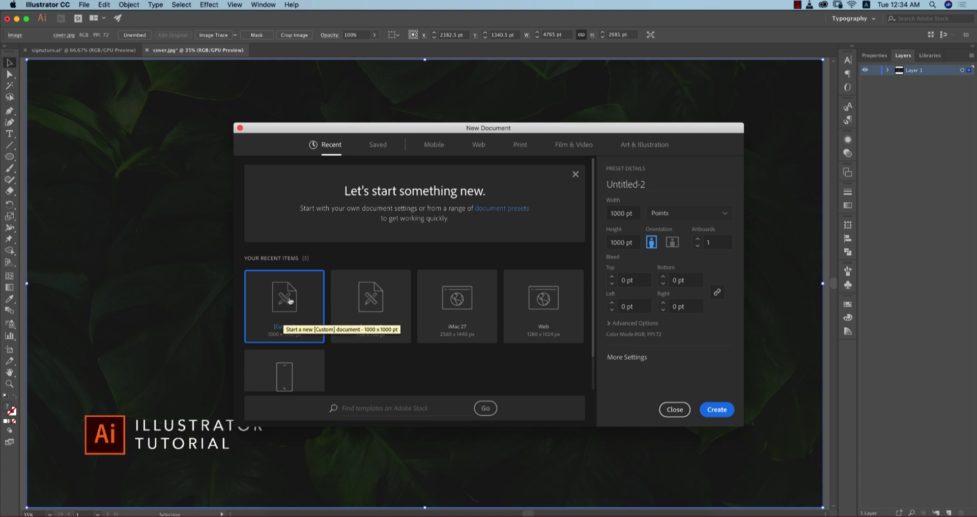
left_click(631, 213)
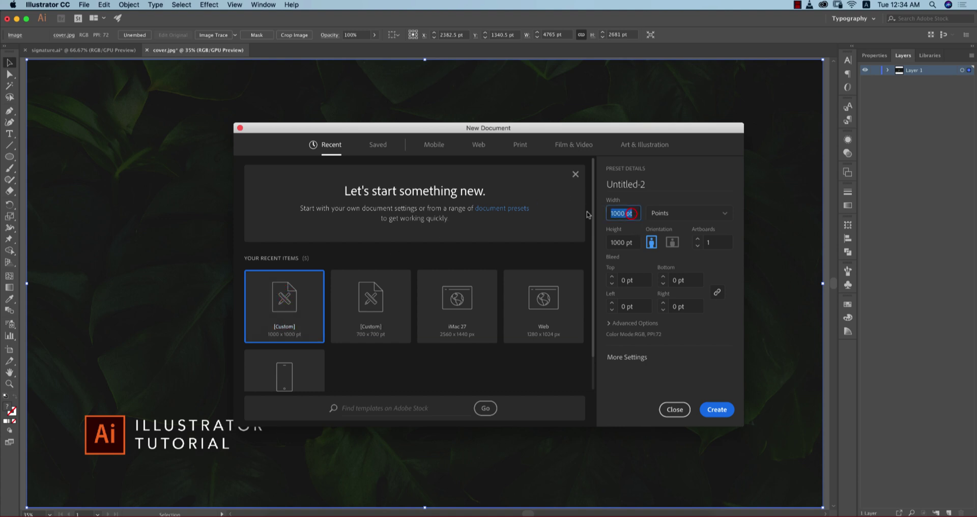
left_click(609, 323)
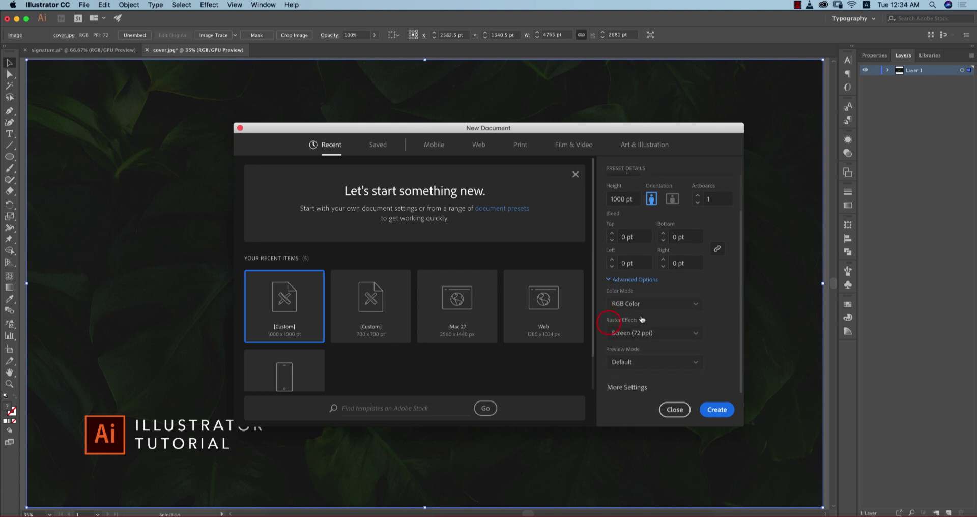
left_click(643, 306)
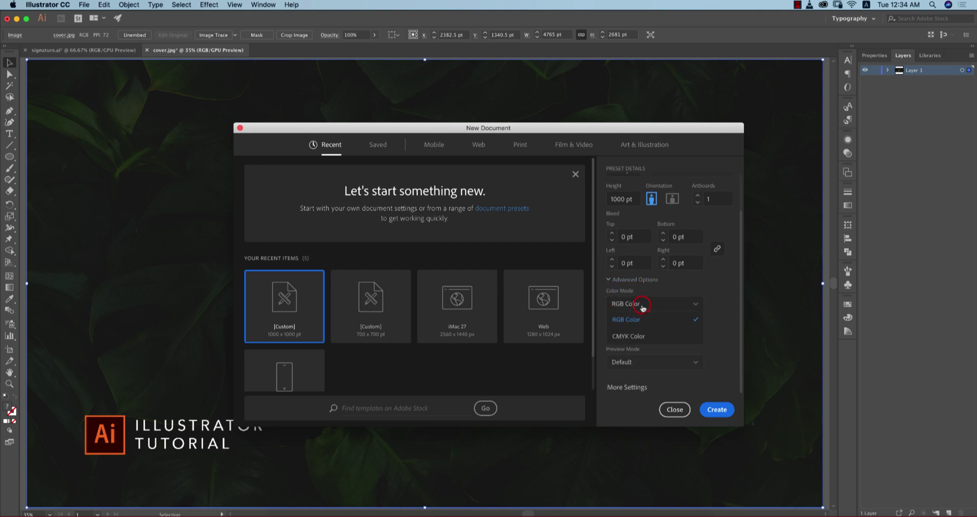
left_click(625, 338)
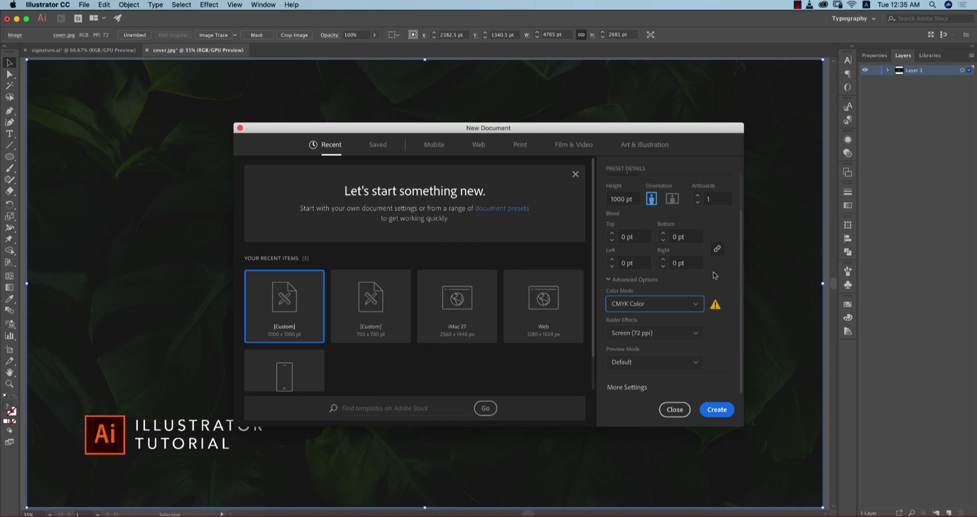
Step: Set Raster Effects to High (300 ppi) and create the document
scroll(747, 265, "up", 5)
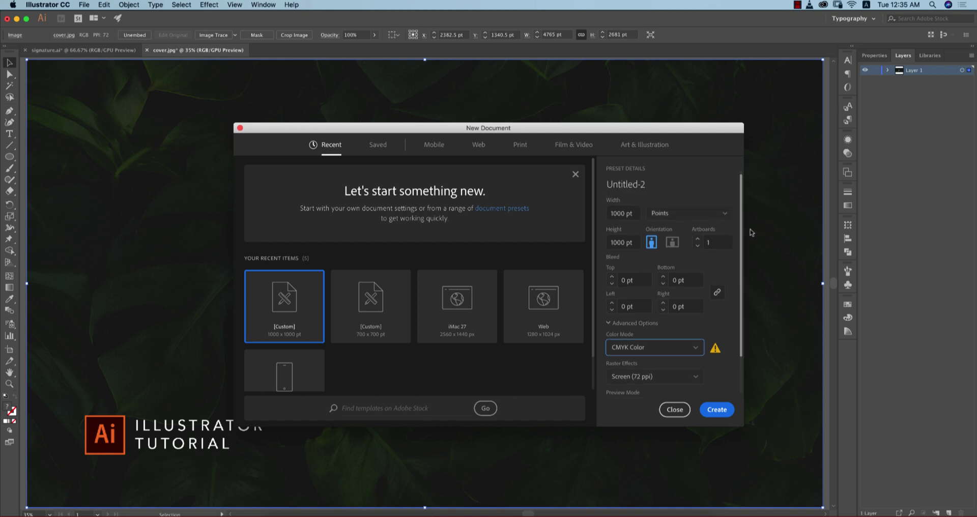
scroll(745, 247, "down", 2)
scroll(748, 236, "up", 1)
scroll(750, 235, "down", 3)
scroll(751, 204, "up", 3)
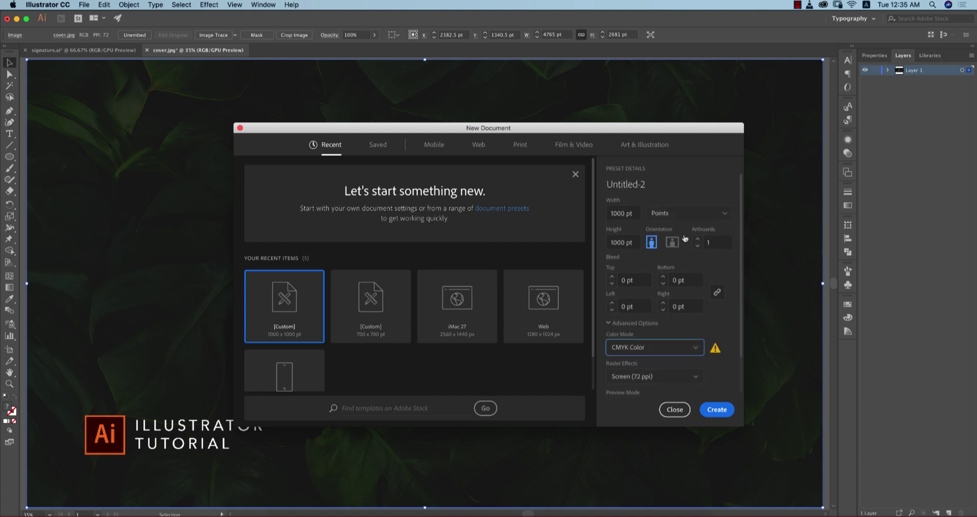
left_click(613, 377)
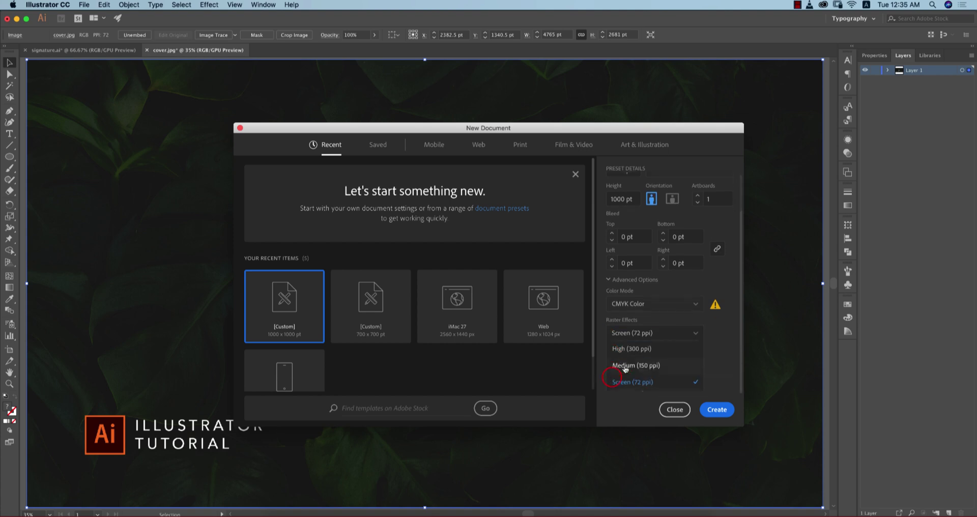
left_click(643, 350)
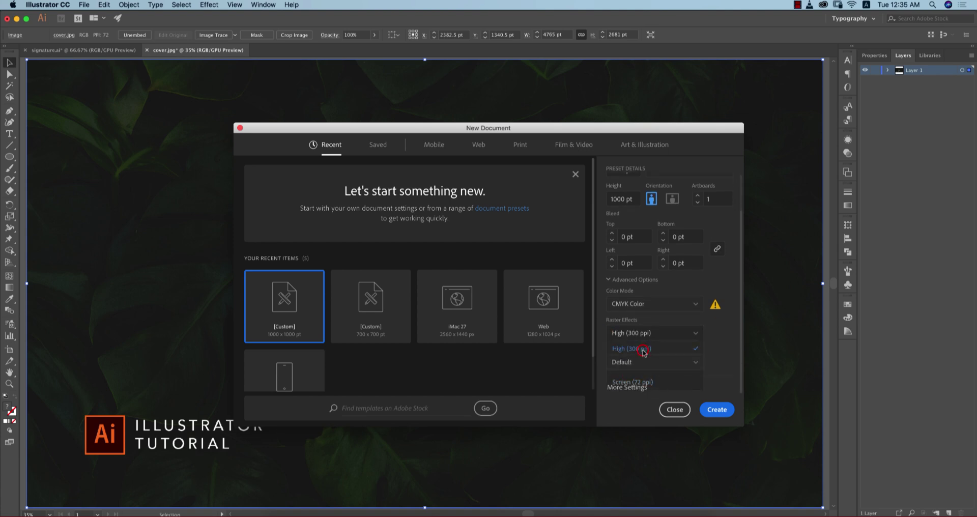
left_click(727, 407)
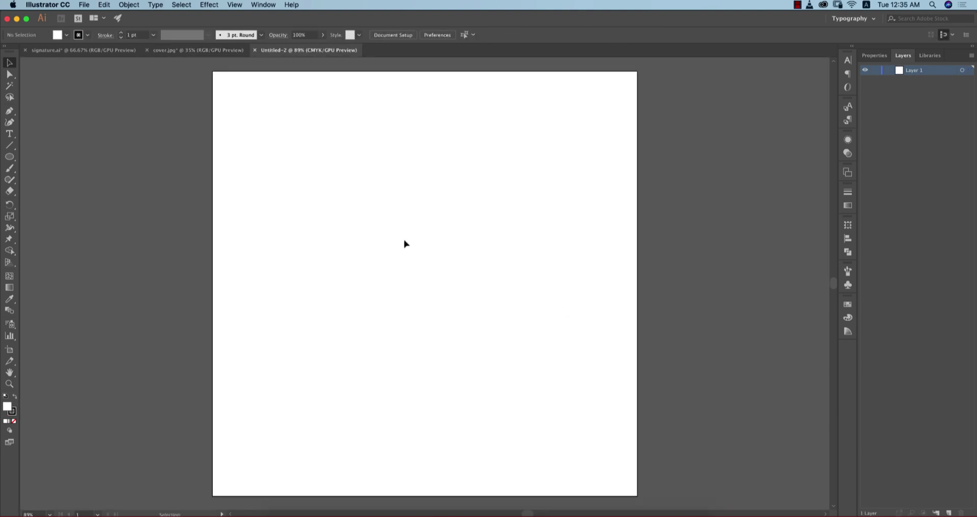
Step: Draw a 450 pt circle in the centre of the new artboard
left_click(113, 50)
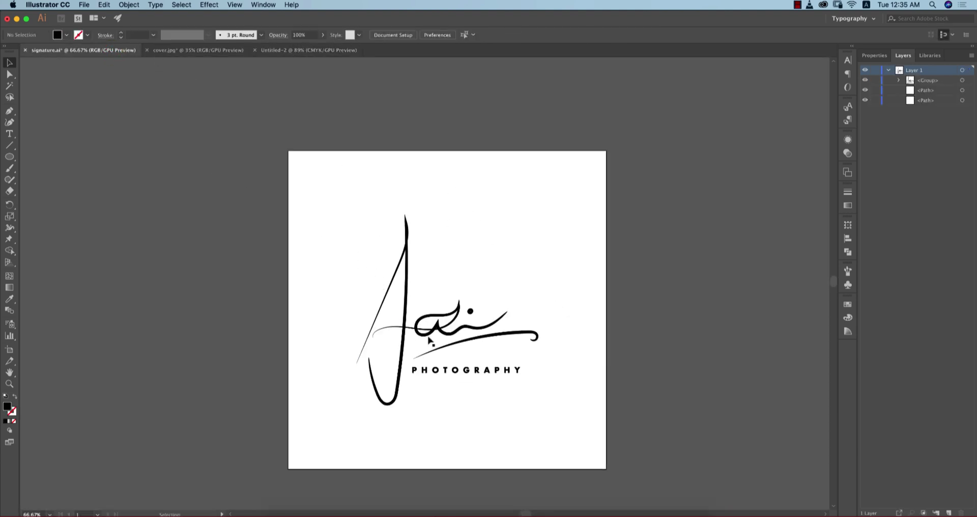
left_click(279, 51)
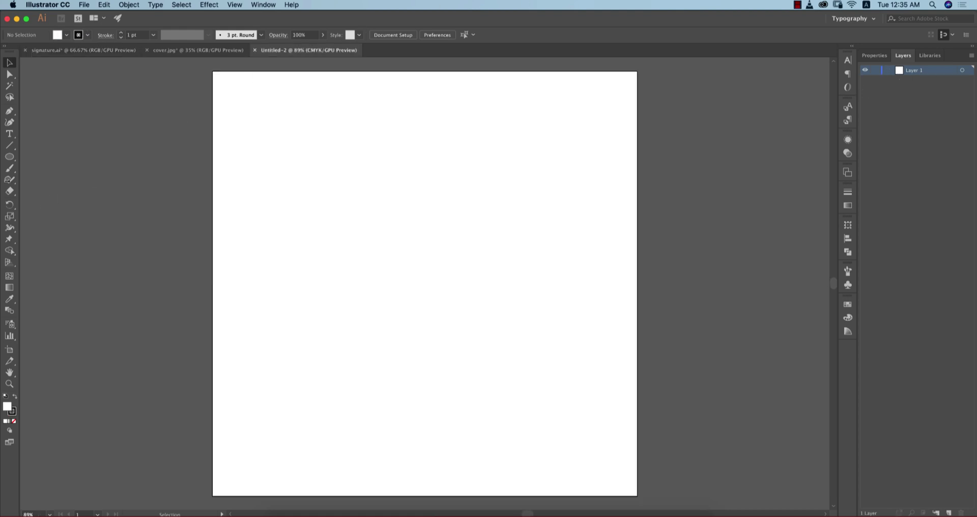
left_click(11, 158)
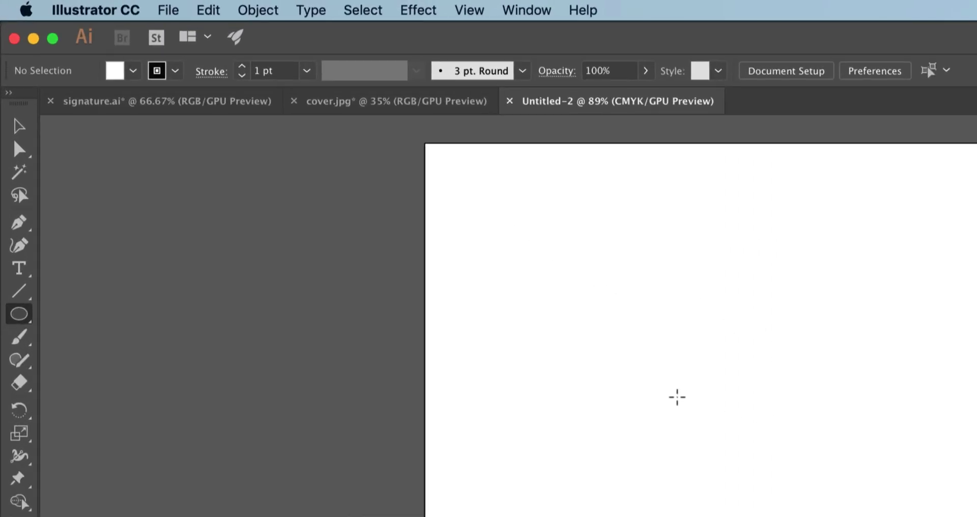
mouse_move(645, 347)
left_mouse_down()
mouse_move(780, 503)
mouse_move(976, 516)
left_mouse_up()
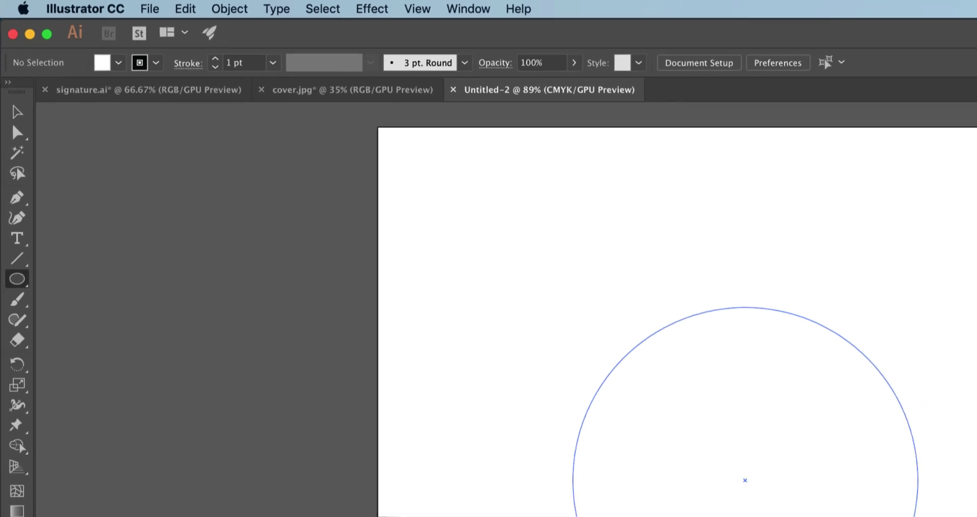
left_click_drag(909, 516, 909, 516)
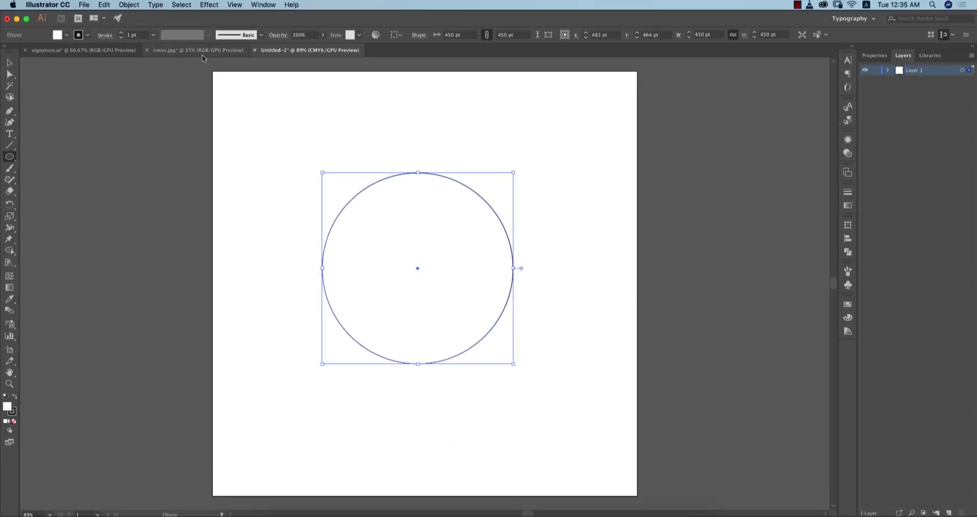
Step: Give the circle no stroke and a solid black fill
left_click(87, 35)
left_click(6, 51)
left_click(67, 36)
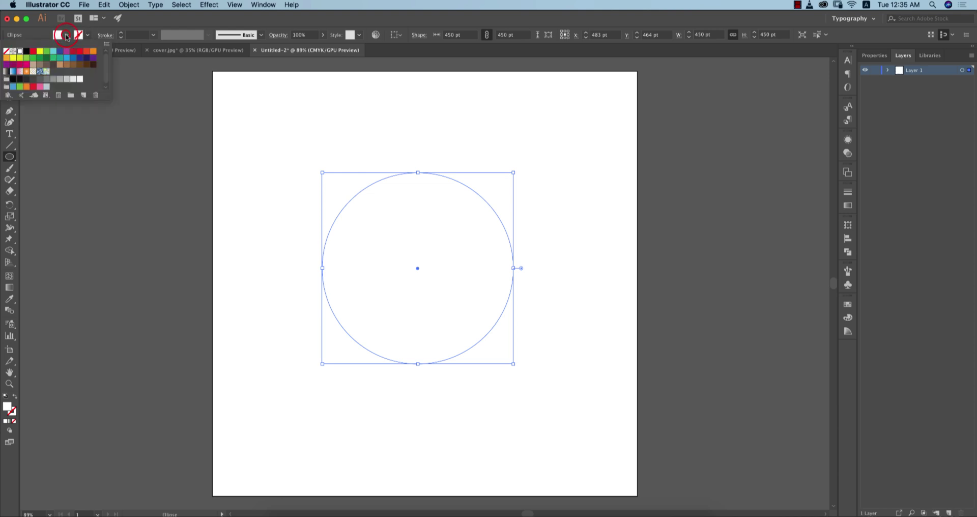
left_click(26, 51)
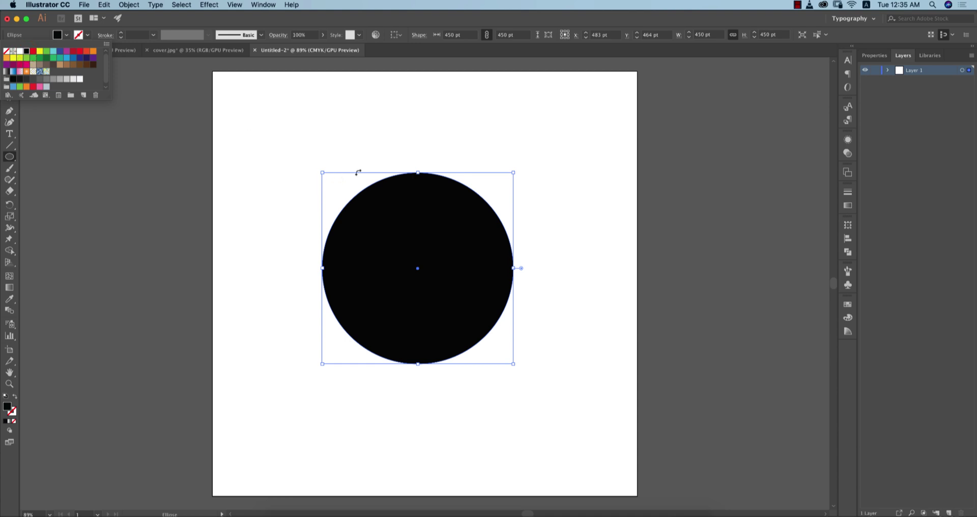
Step: Flatten the circle into a 450 × 6 pt tapered line, then deselect it
left_click(418, 171)
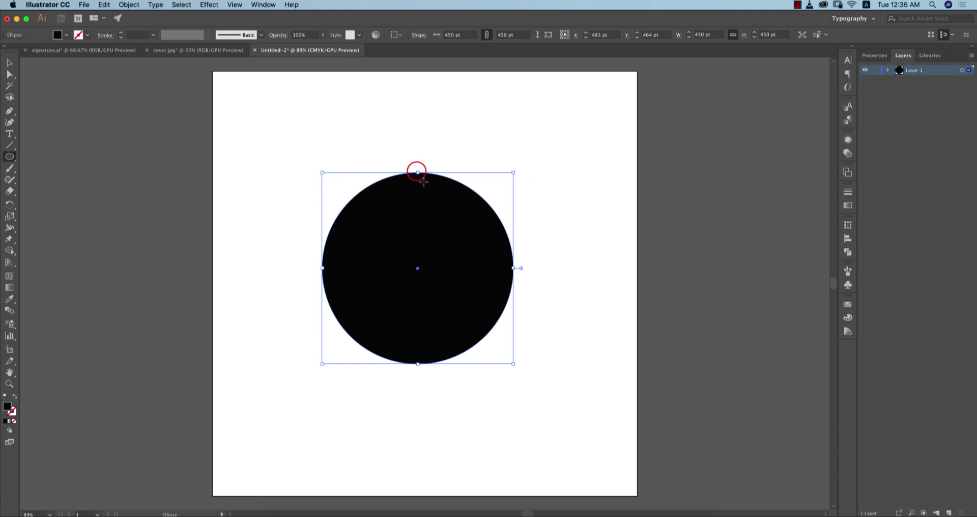
left_click_drag(418, 170, 393, 369)
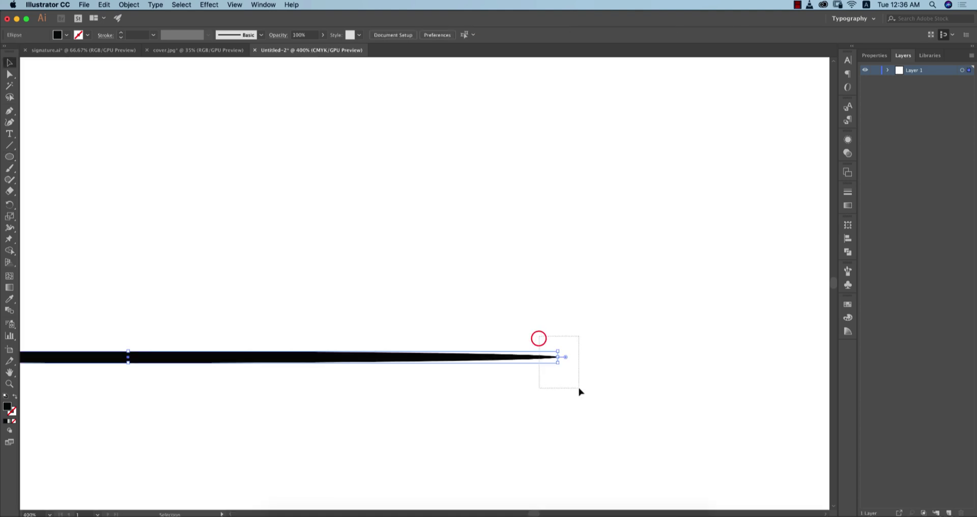
left_click_drag(540, 340, 560, 377)
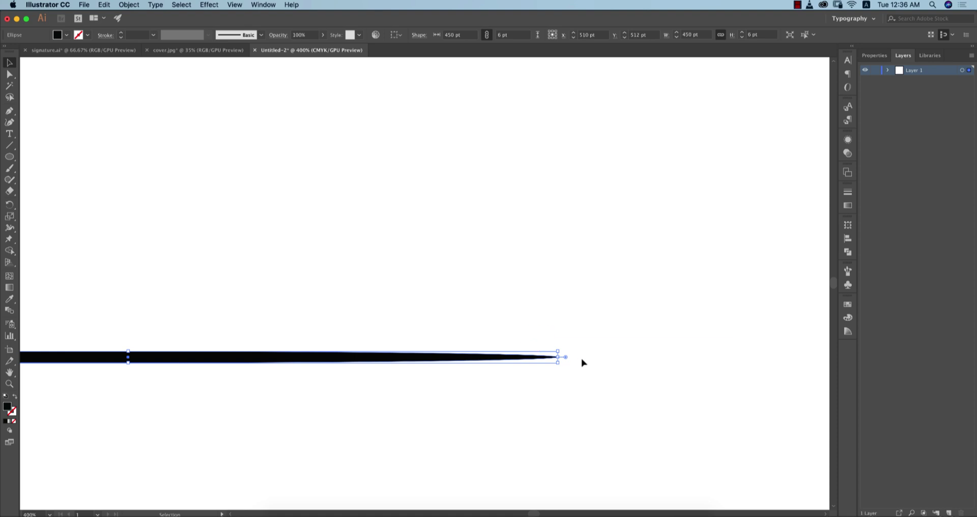
key("super+0")
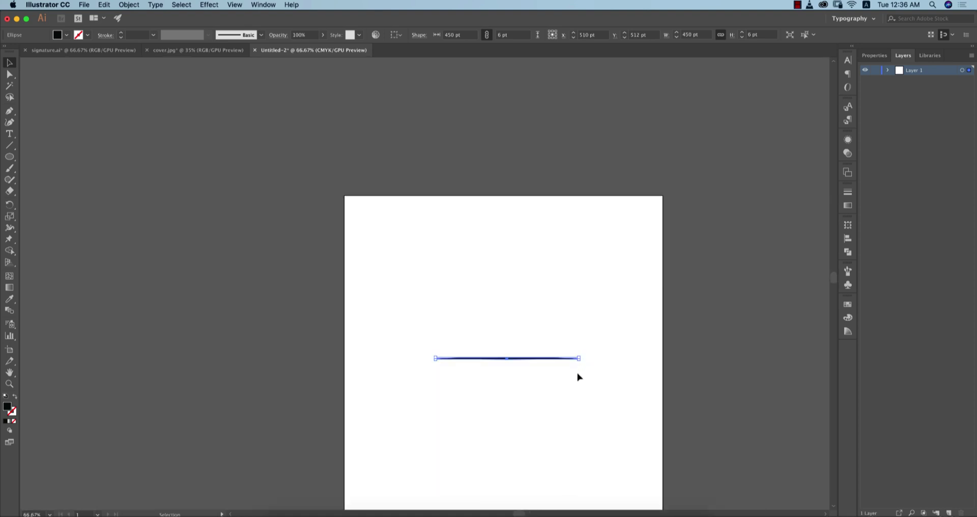
left_click_drag(578, 374, 489, 282)
left_click(502, 289)
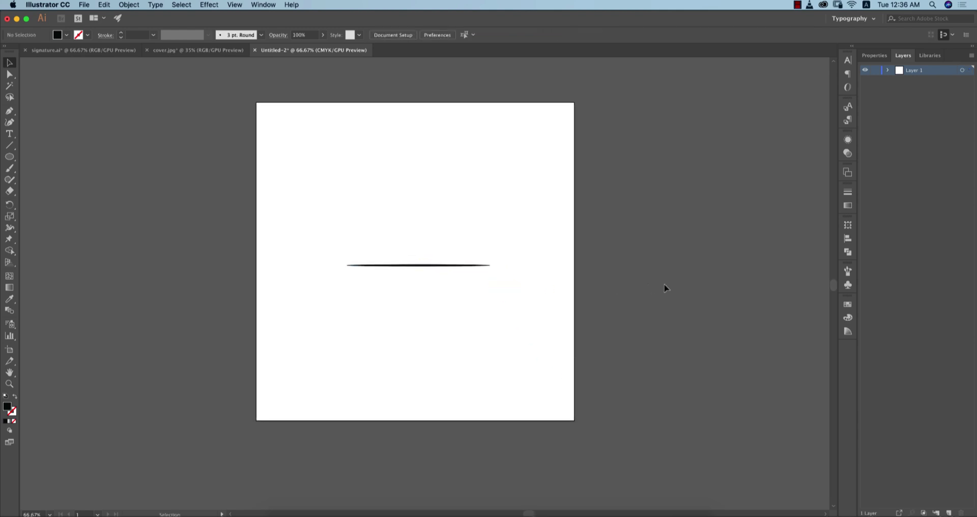
Step: Show the Brushes panel in the workspace
left_click(848, 272)
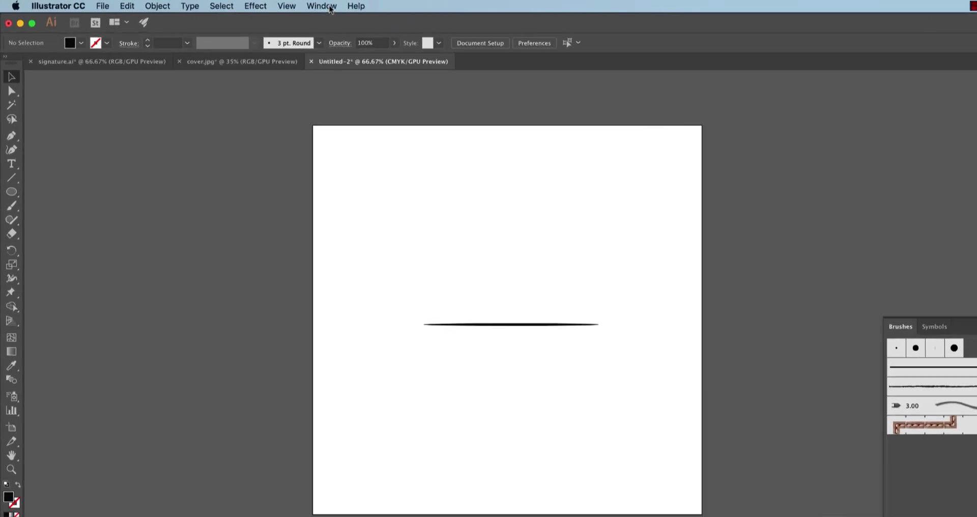
left_click(270, 5)
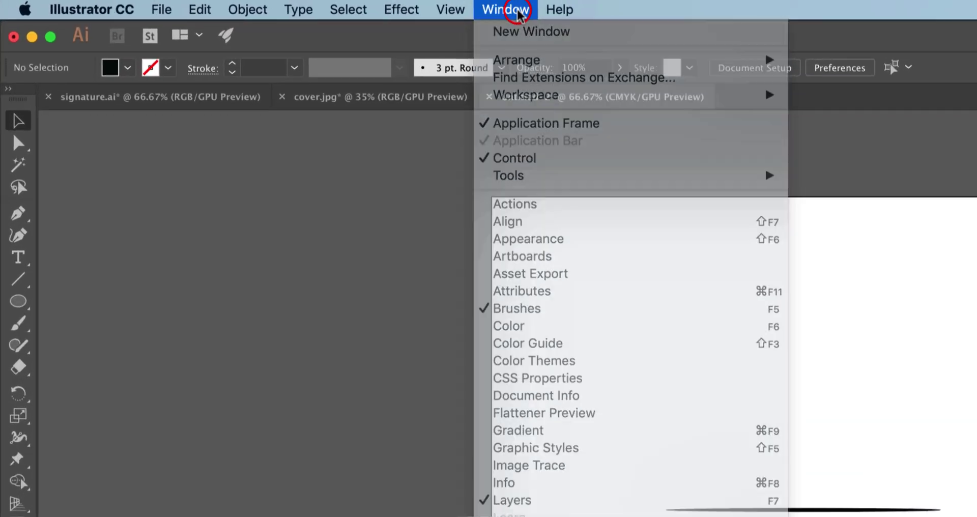
left_click(269, 5)
left_click(553, 16)
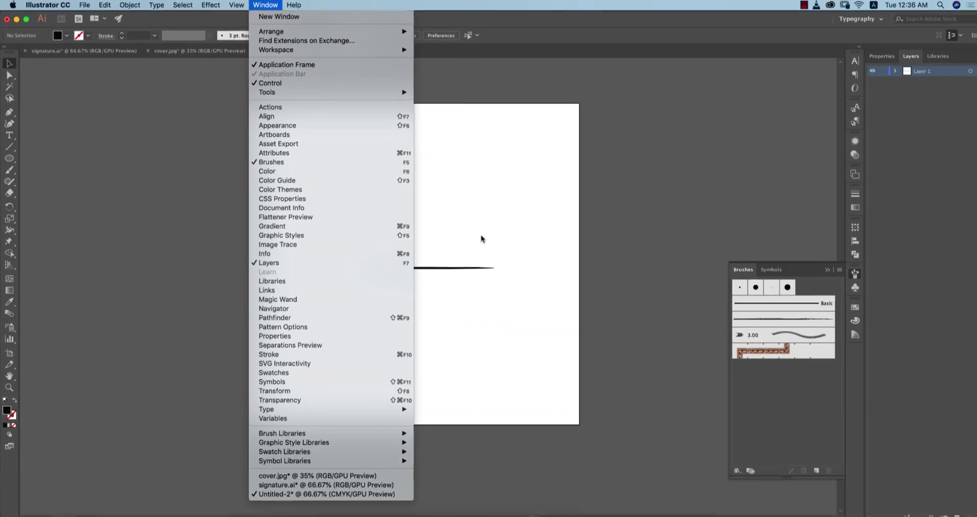
left_click(903, 514)
Step: Make the tapered line a new art brush with Tints colorization
mouse_move(439, 268)
left_mouse_down()
mouse_move(563, 333)
mouse_move(872, 398)
mouse_move(771, 368)
left_mouse_up()
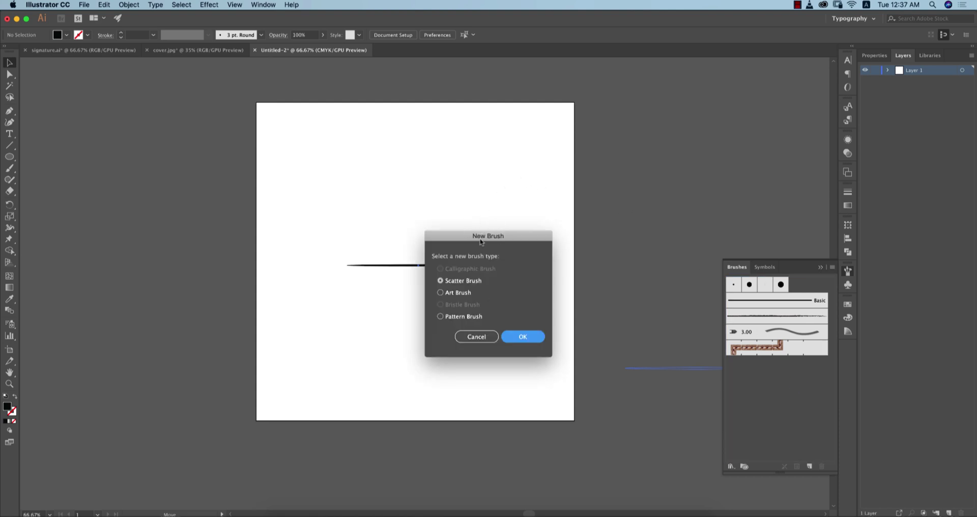
left_click(441, 294)
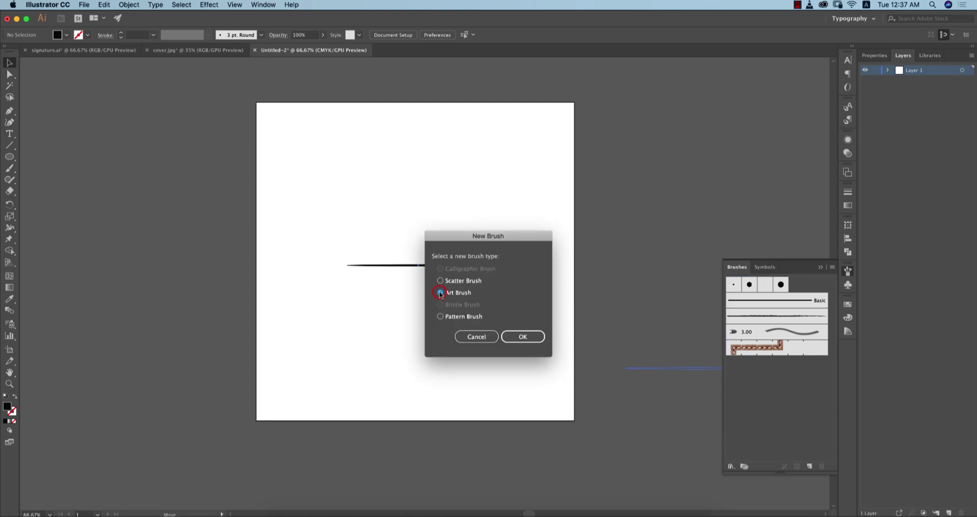
left_click(514, 337)
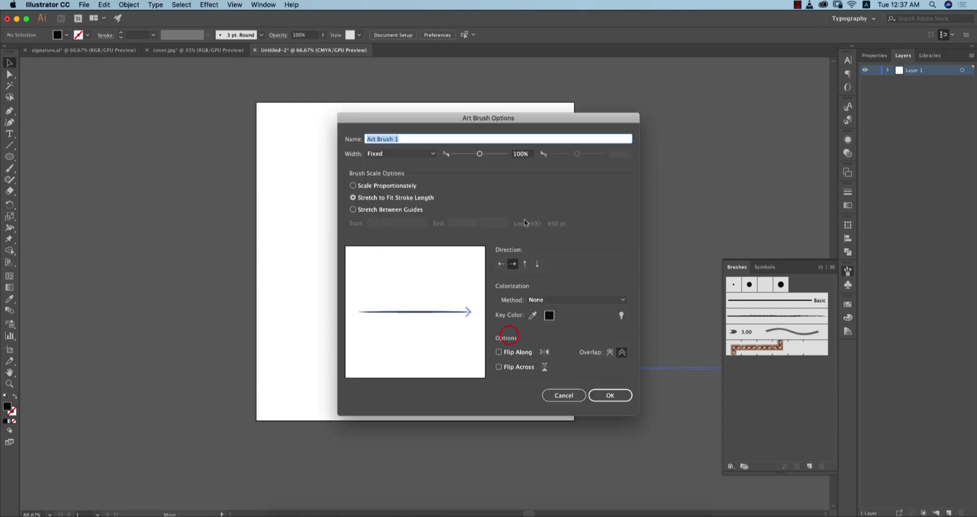
left_click(552, 301)
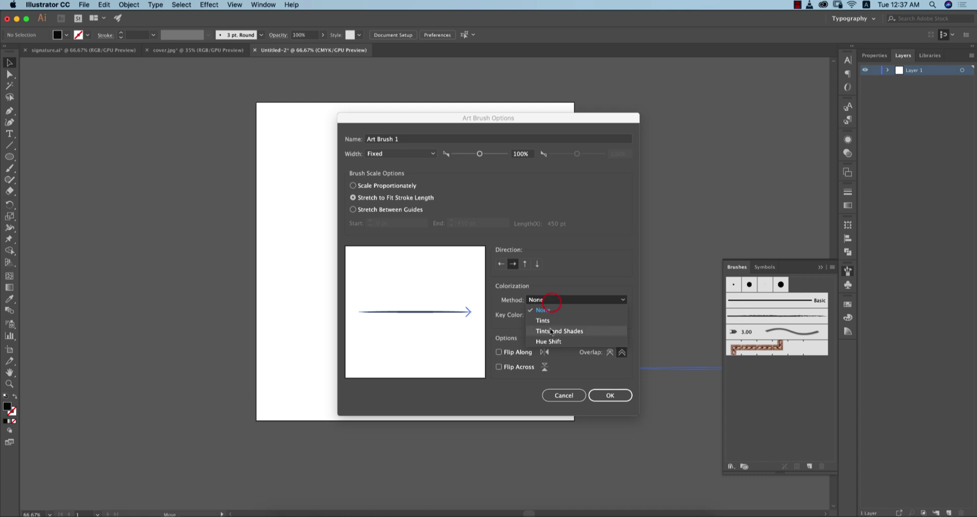
left_click(552, 321)
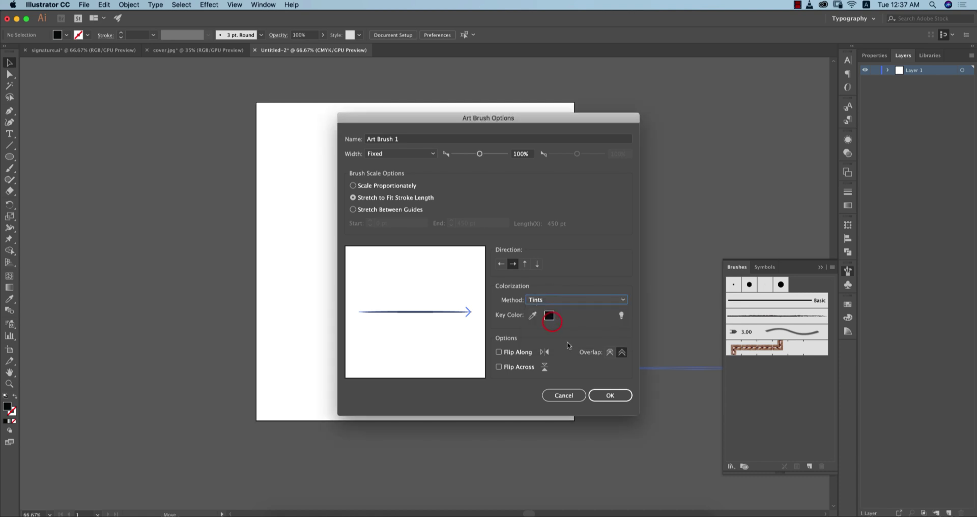
left_click(614, 398)
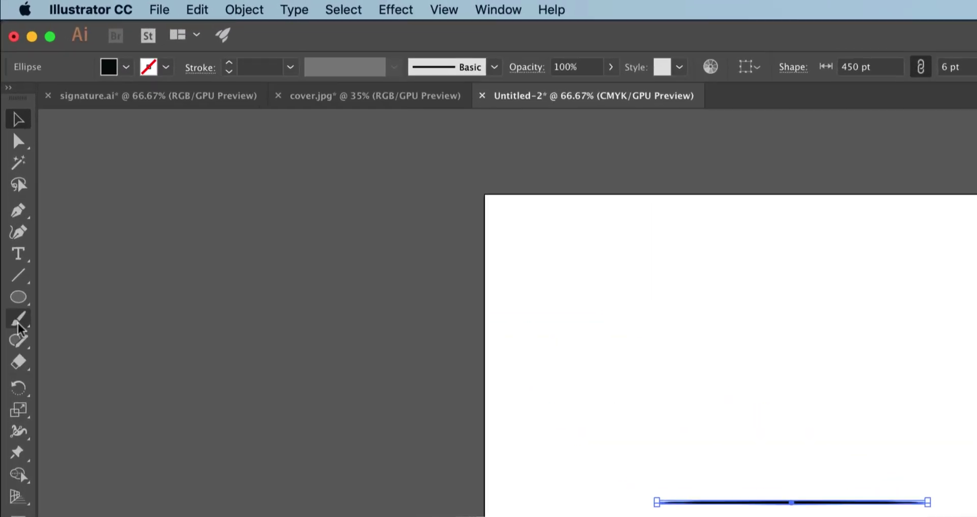
Step: Draw a few practice strokes with the new brush, then delete them
left_click(18, 321)
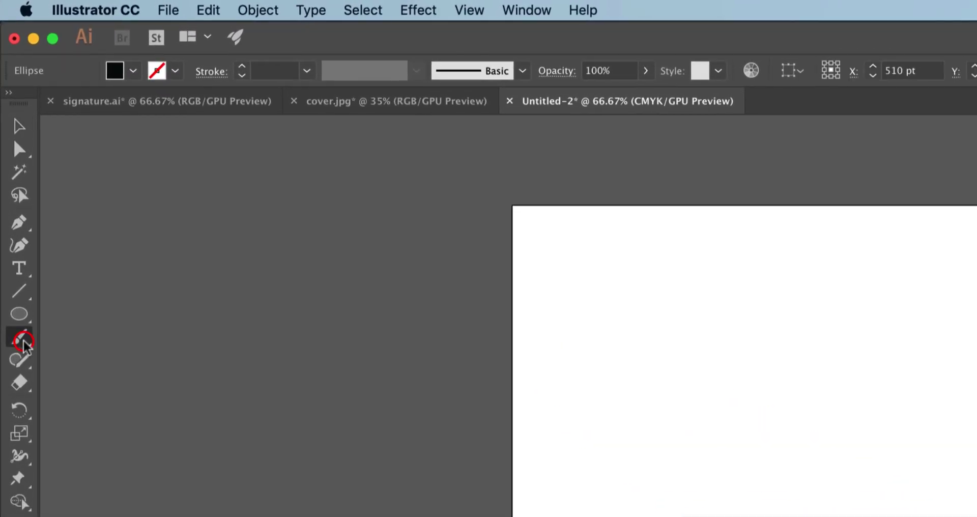
left_click_drag(519, 455, 946, 365)
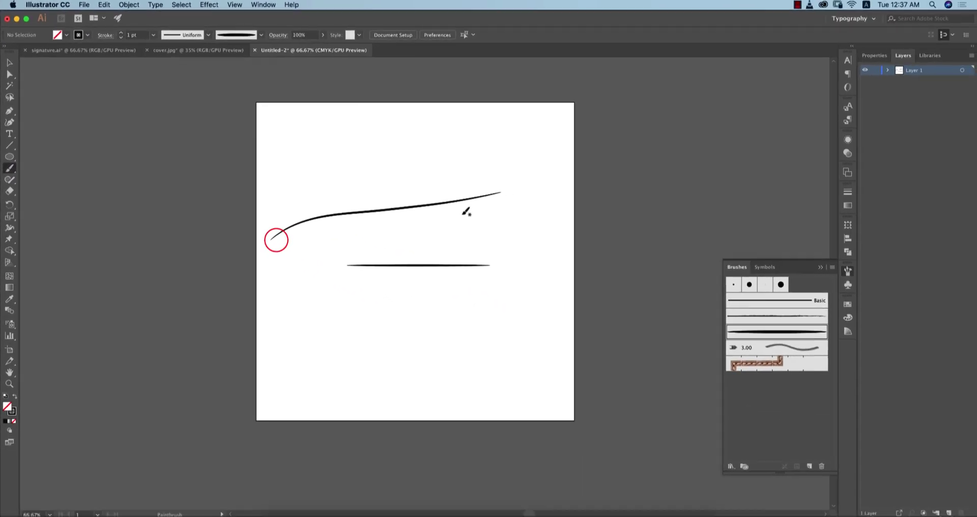
left_click_drag(406, 470, 550, 487)
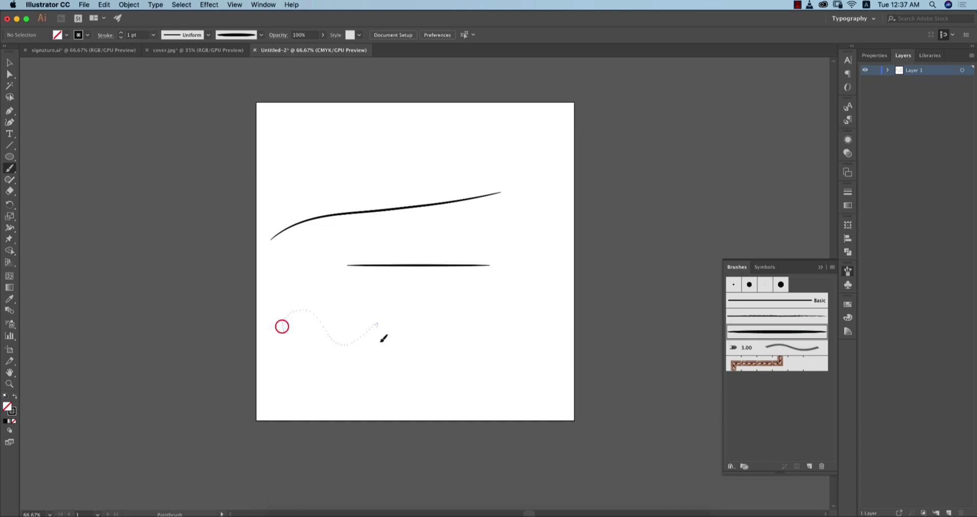
left_click_drag(384, 338, 466, 339)
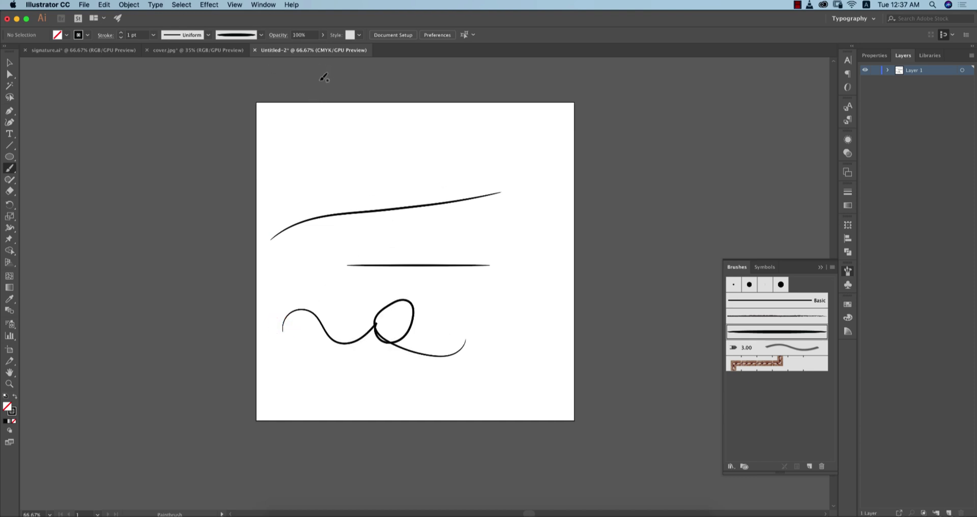
key("v")
left_click_drag(274, 165, 438, 410)
key("Delete")
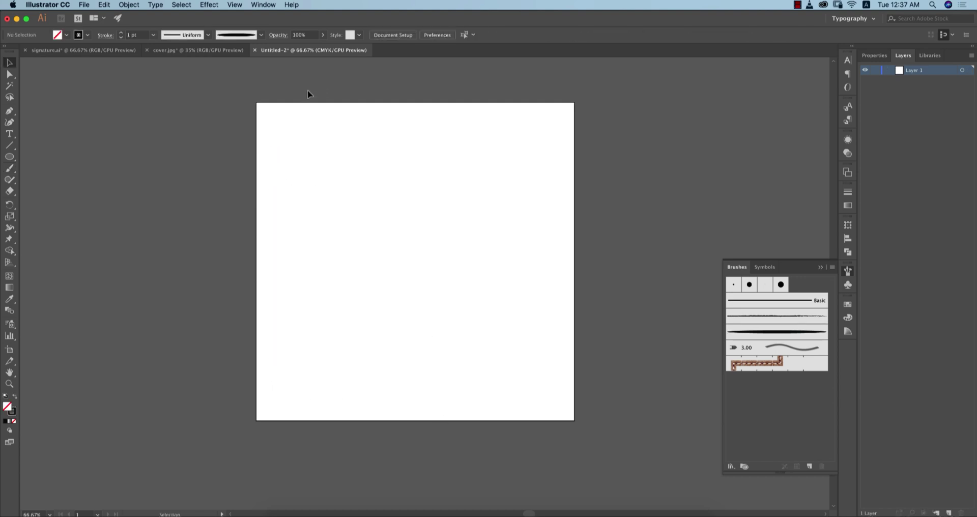
Step: Test more strokes at 0.75 pt stroke weight, then delete all of them
key("b")
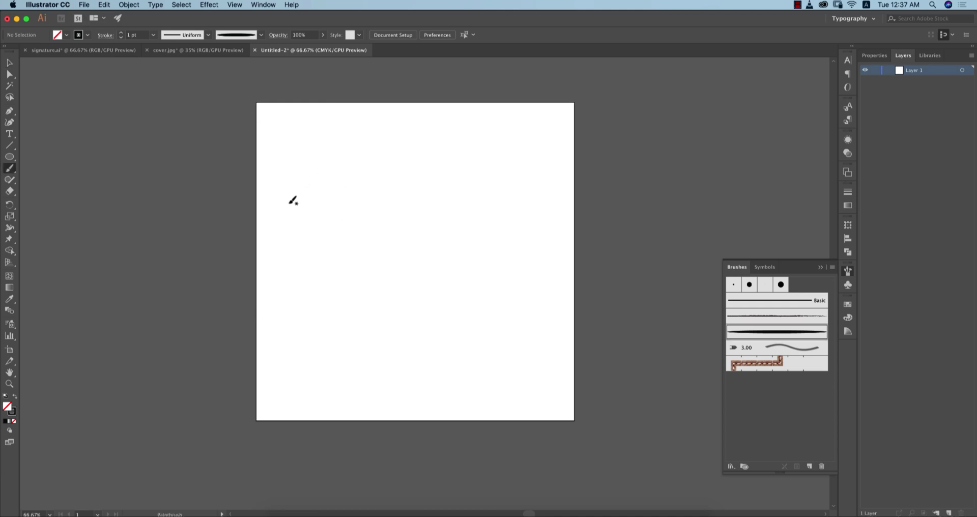
mouse_move(280, 214)
left_mouse_down()
mouse_move(423, 259)
mouse_move(424, 338)
left_mouse_up()
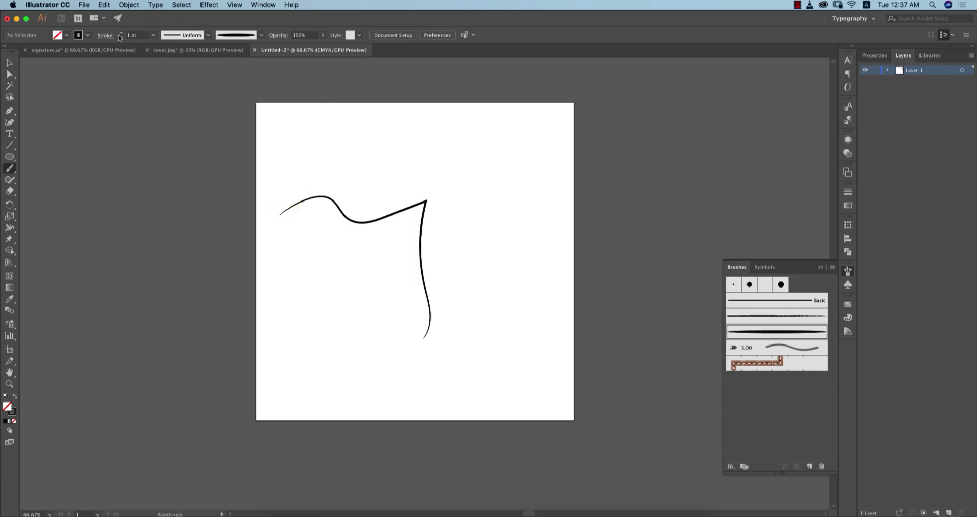
left_click(127, 36)
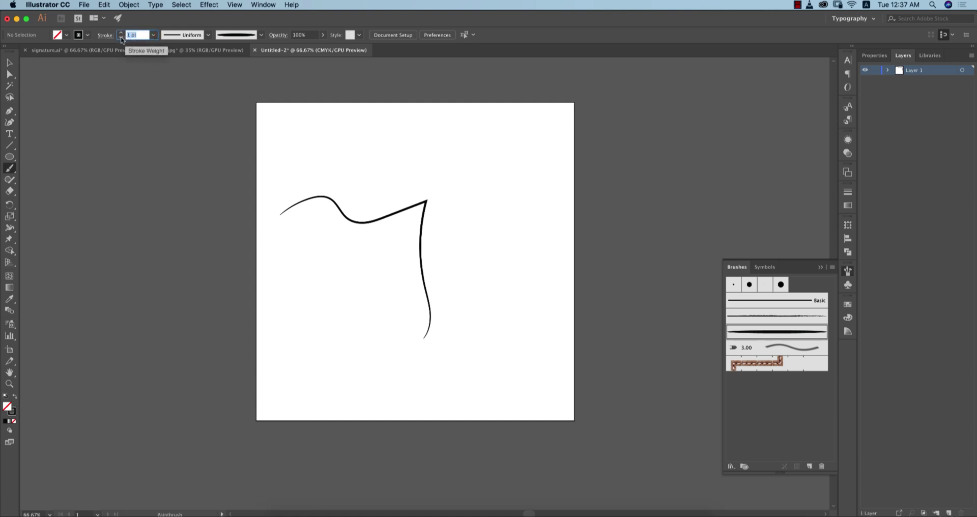
left_click(121, 37)
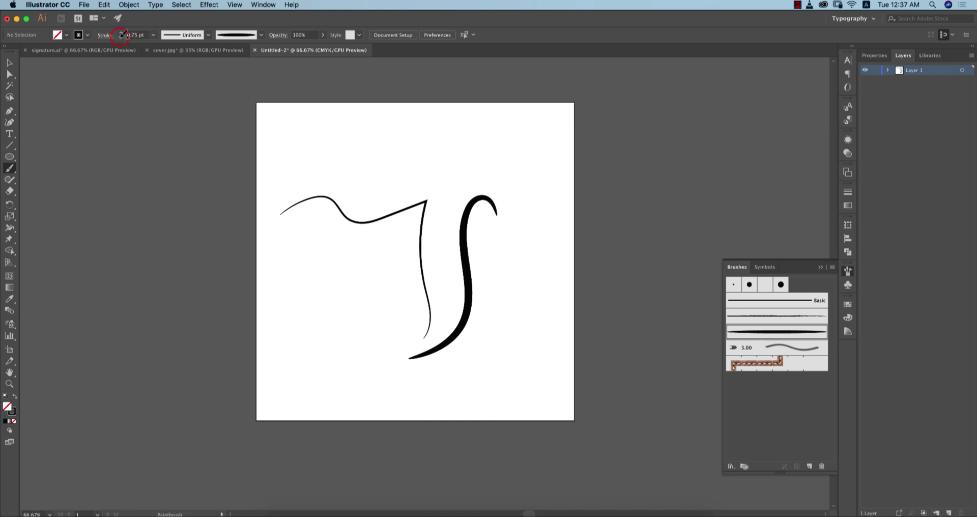
mouse_move(261, 292)
left_mouse_down()
mouse_move(315, 338)
mouse_move(293, 412)
left_mouse_up()
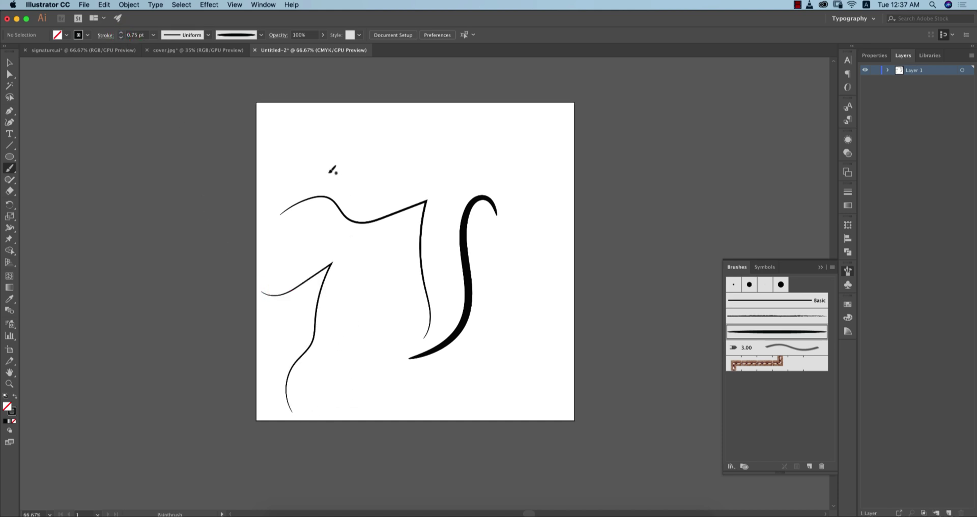
key("v")
left_click_drag(252, 148, 545, 399)
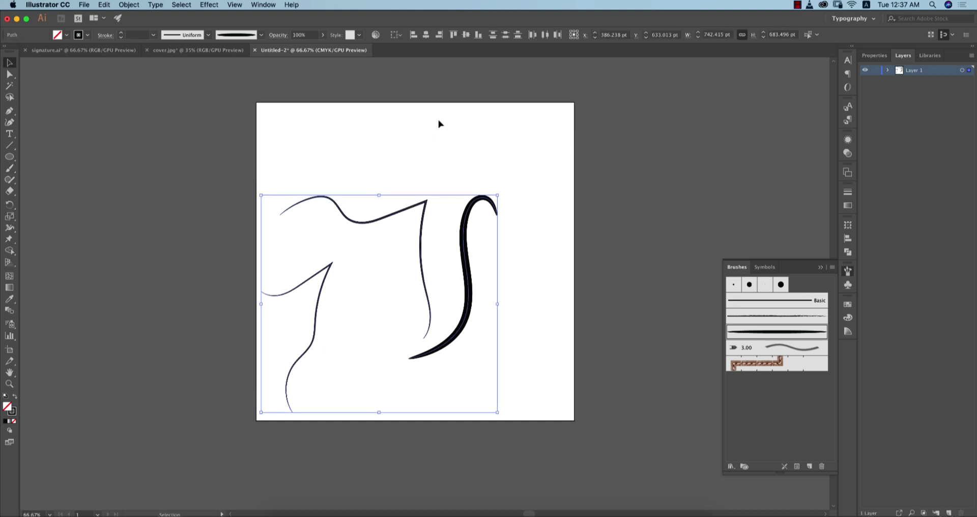
key("Delete")
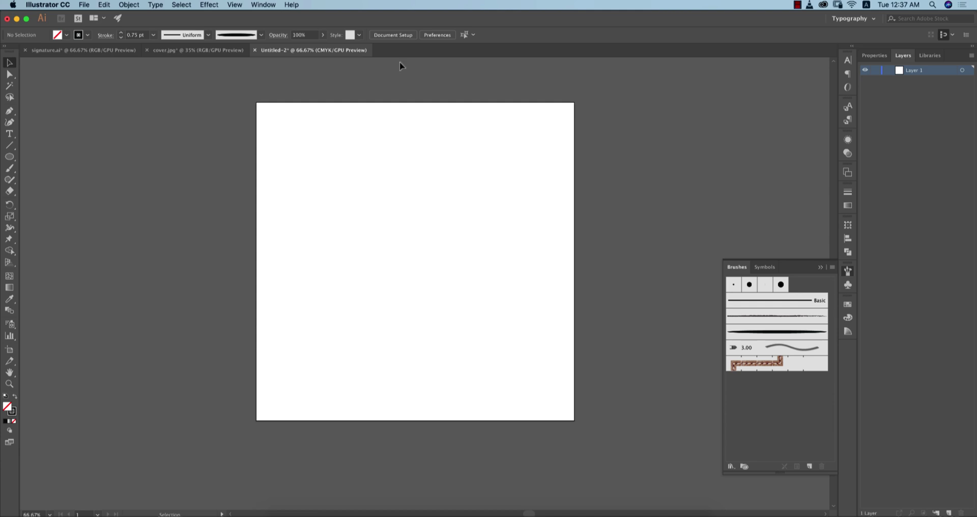
Step: Draw the cursive signature with a dotted i and long sweeping tail, undoing a bad loop
key("b")
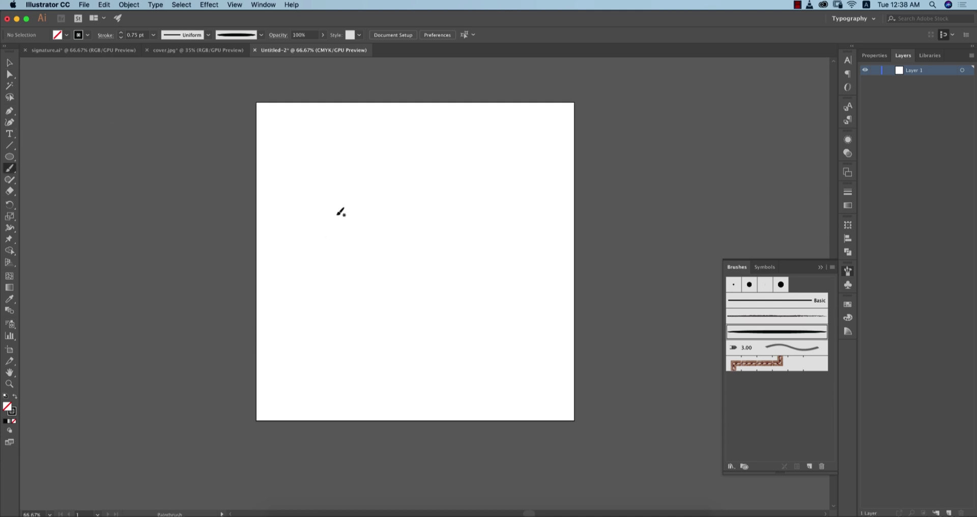
mouse_move(324, 231)
left_mouse_down()
mouse_move(310, 253)
mouse_move(356, 238)
mouse_move(535, 263)
left_mouse_up()
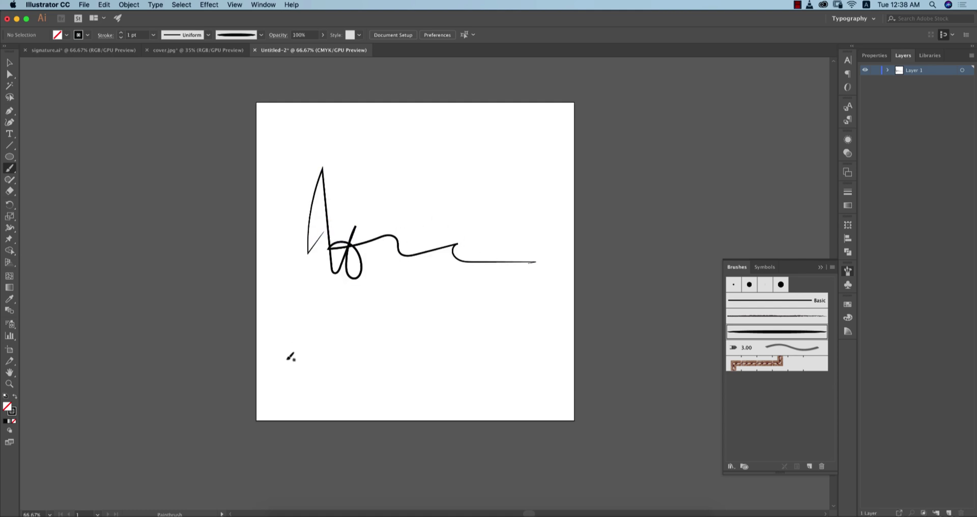
left_click_drag(285, 364, 288, 357)
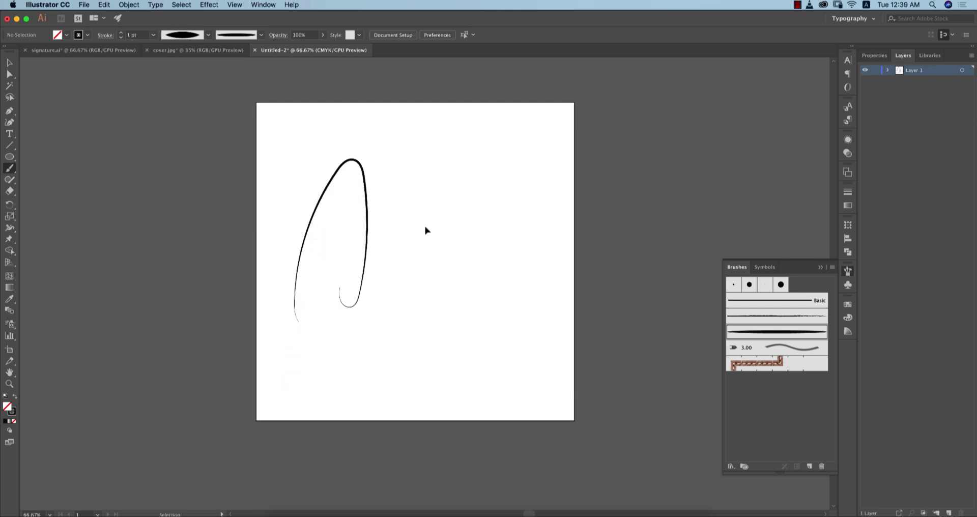
key("super+z")
mouse_move(303, 249)
left_mouse_down()
mouse_move(392, 180)
mouse_move(334, 305)
mouse_move(397, 266)
mouse_move(416, 274)
mouse_move(492, 268)
left_mouse_up()
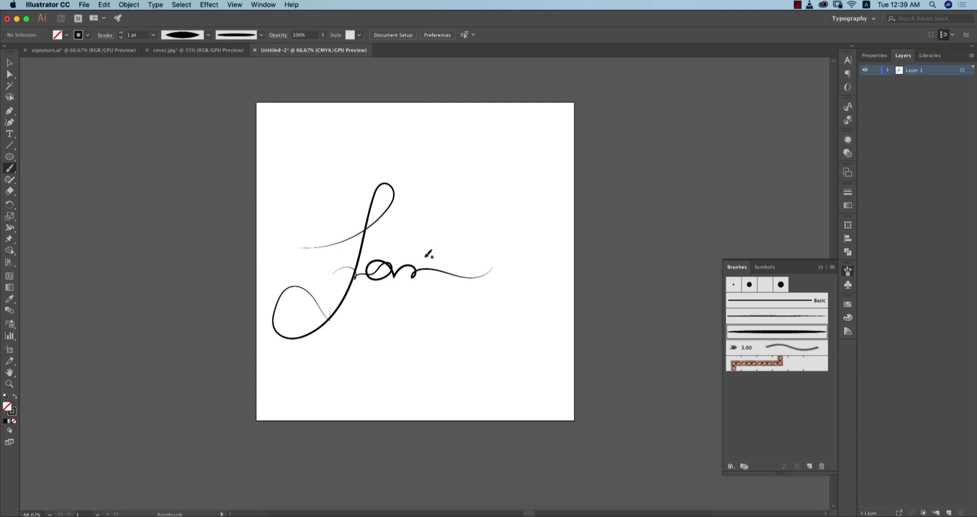
mouse_move(393, 316)
left_mouse_down()
mouse_move(447, 249)
mouse_move(456, 280)
mouse_move(590, 277)
left_mouse_up()
left_click_drag(407, 254, 411, 253)
left_click_drag(363, 306, 427, 309)
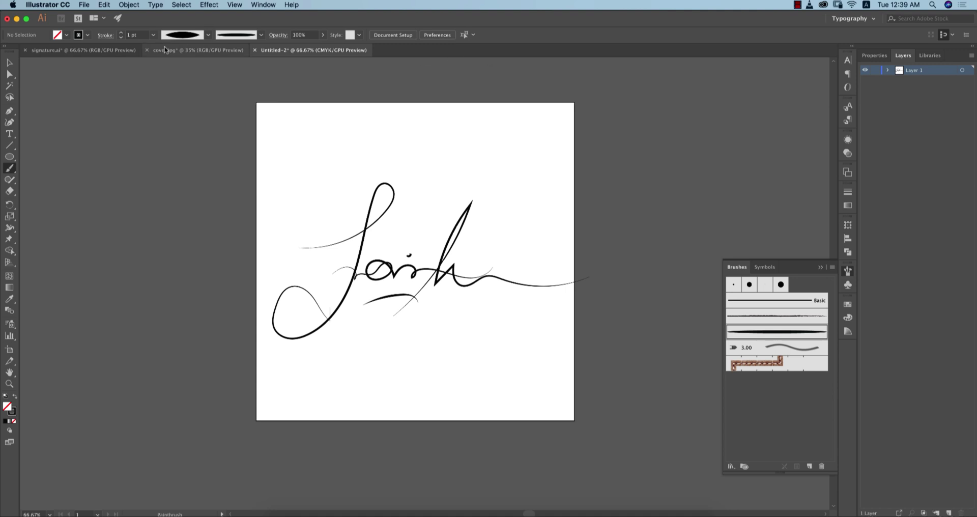
left_click(9, 134)
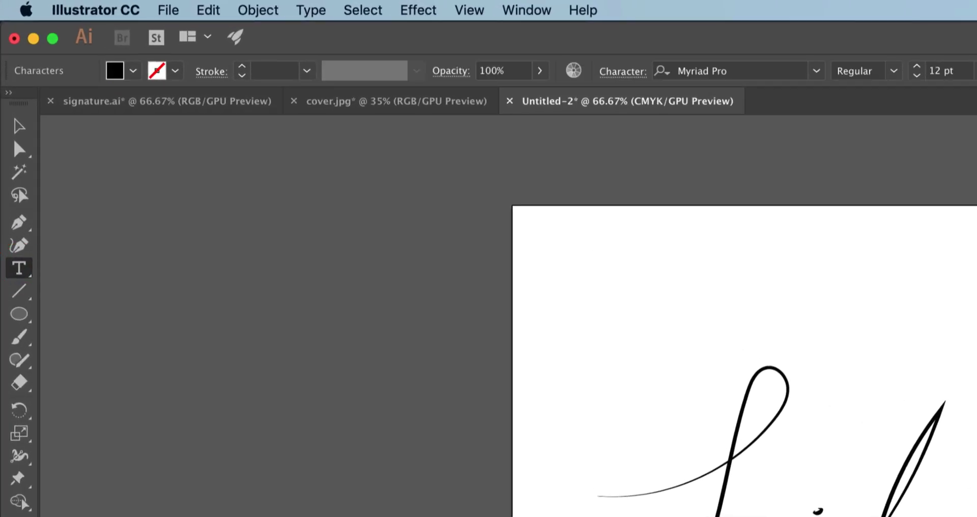
Step: Set the type size to 72 pt and type 'photography' below the signature
left_click(976, 71)
left_click(976, 411)
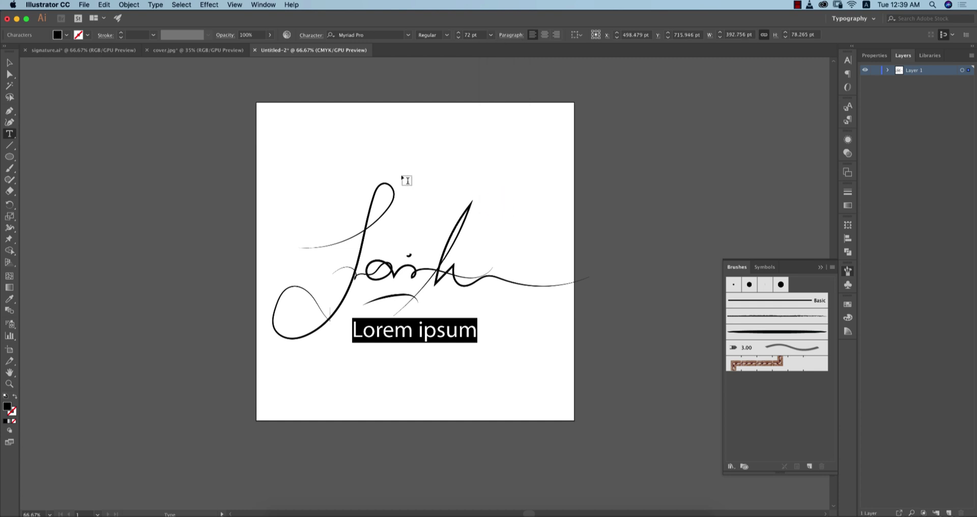
type("pho")
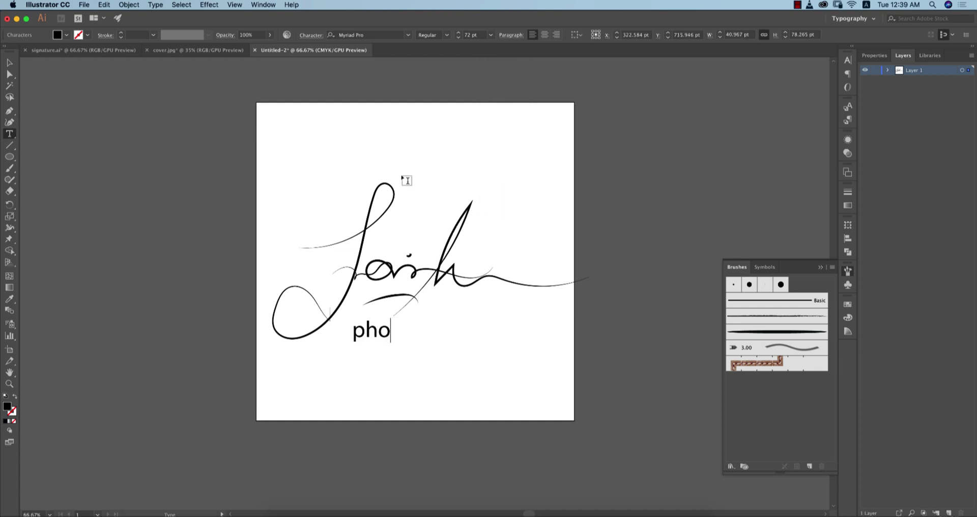
type("tography")
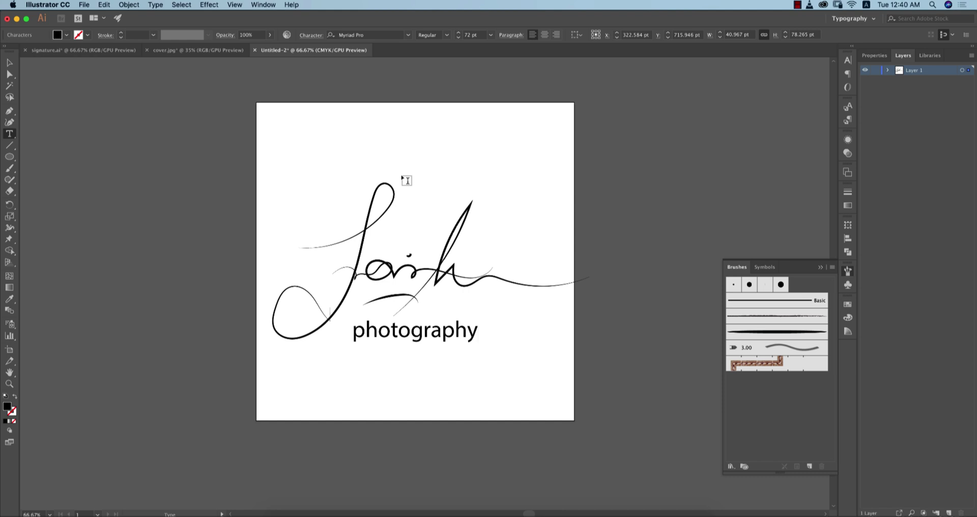
Step: Change the caption font to Minion Variable Concept in all capitals
key("super+a")
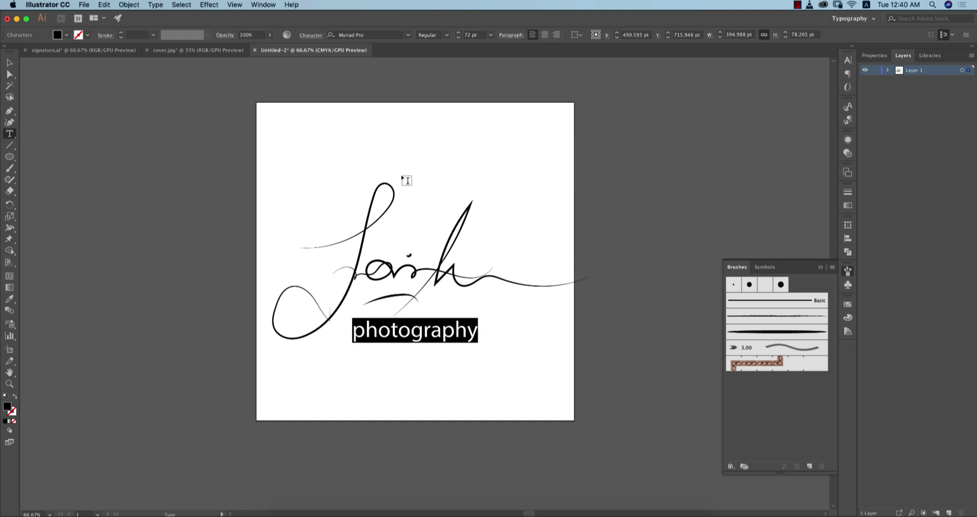
left_click(408, 34)
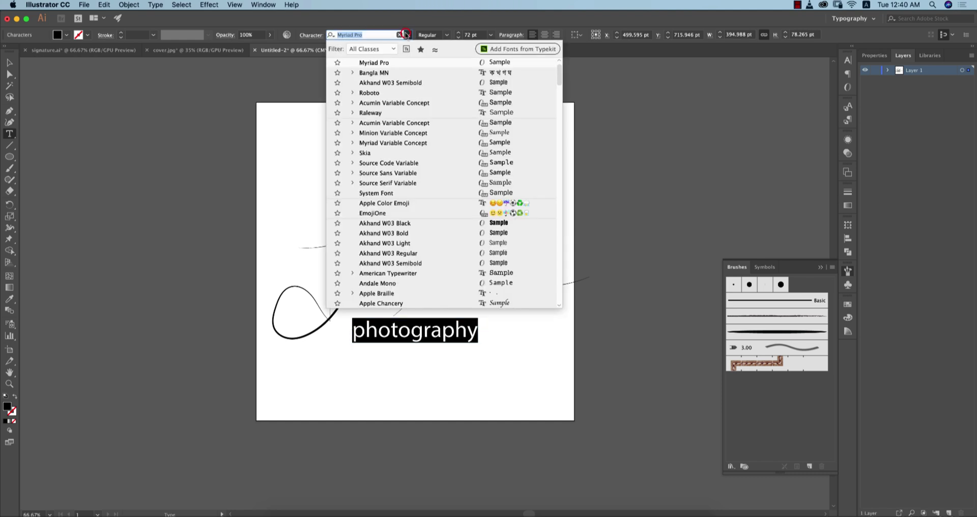
left_click(495, 133)
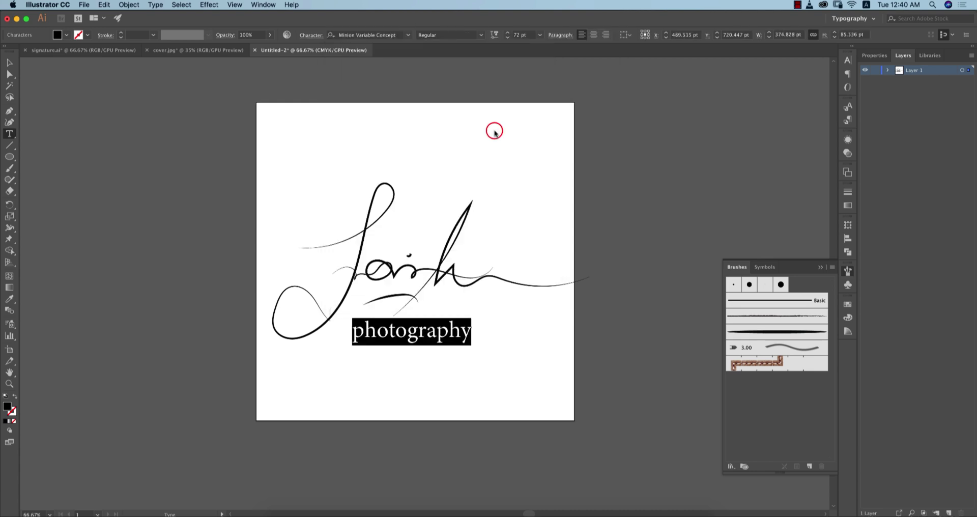
left_click(314, 35)
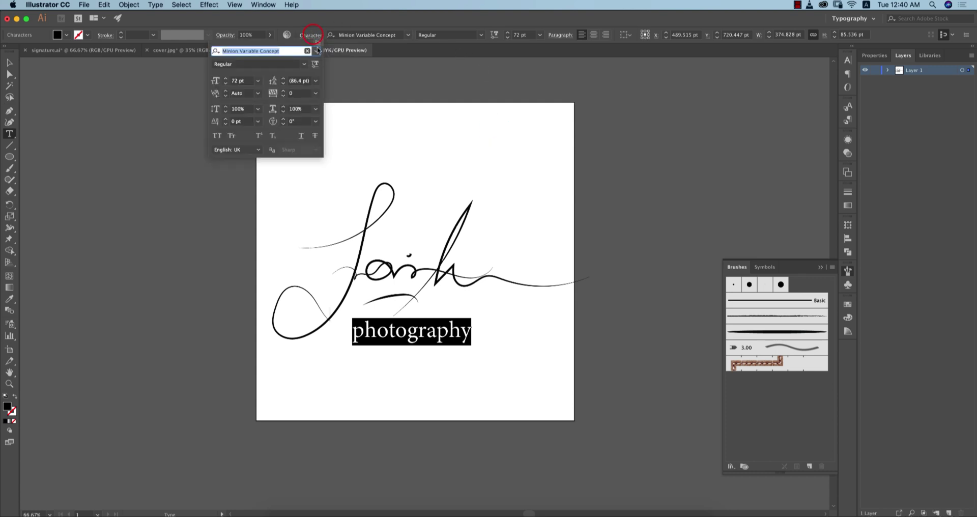
left_click(217, 136)
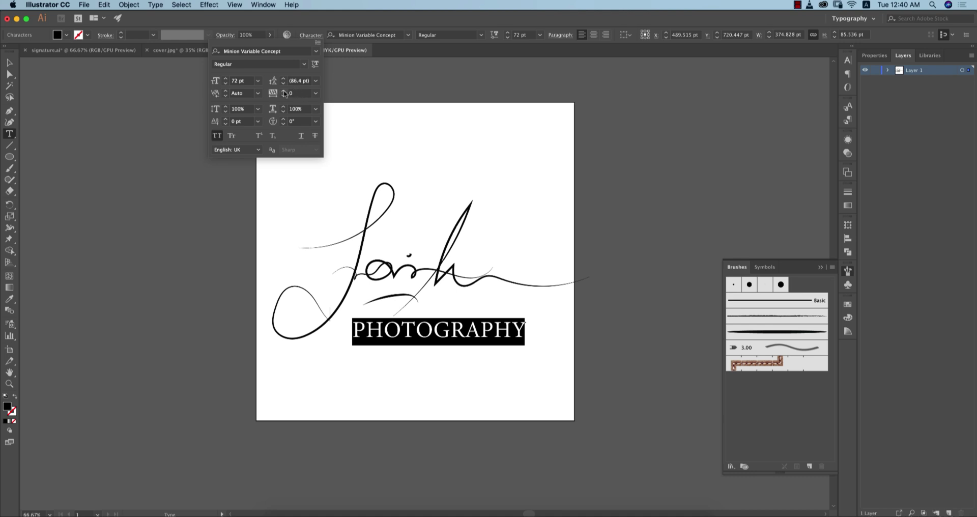
Step: Reduce the caption's font size step by step down to 37 pt
left_click(226, 84)
left_click(226, 84)
left_click(226, 84)
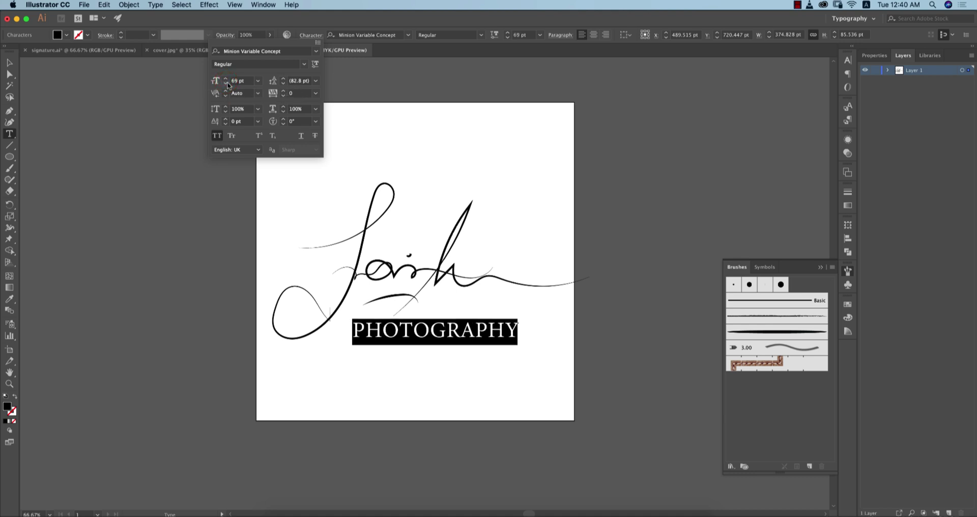
left_click(226, 84)
left_click(226, 84)
left_click(226, 84)
left_click(226, 84)
left_click(226, 84)
left_click(226, 85)
left_click(226, 84)
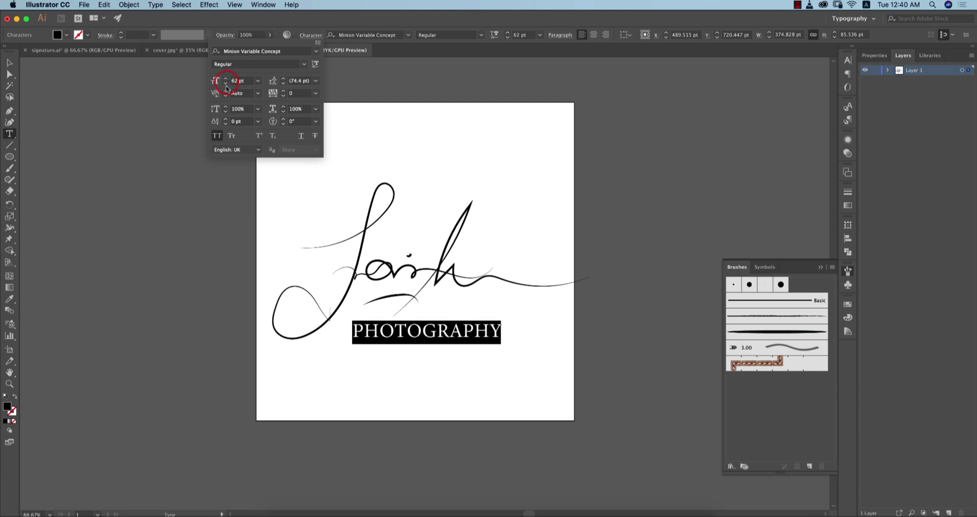
left_click(226, 85)
left_click(226, 84)
left_click(226, 84)
left_click(226, 84)
left_click(226, 84)
left_click(226, 84)
left_click(226, 84)
left_click(226, 84)
left_click(225, 84)
left_click(226, 84)
left_click(226, 85)
left_click(225, 85)
left_click(225, 85)
left_click(225, 85)
left_click(225, 84)
left_click(224, 84)
left_click(225, 84)
left_click(225, 84)
left_click(226, 84)
left_click(226, 84)
left_click(226, 85)
left_click(225, 85)
left_click(226, 84)
left_click(225, 84)
left_click(226, 84)
left_click(225, 85)
left_click(226, 85)
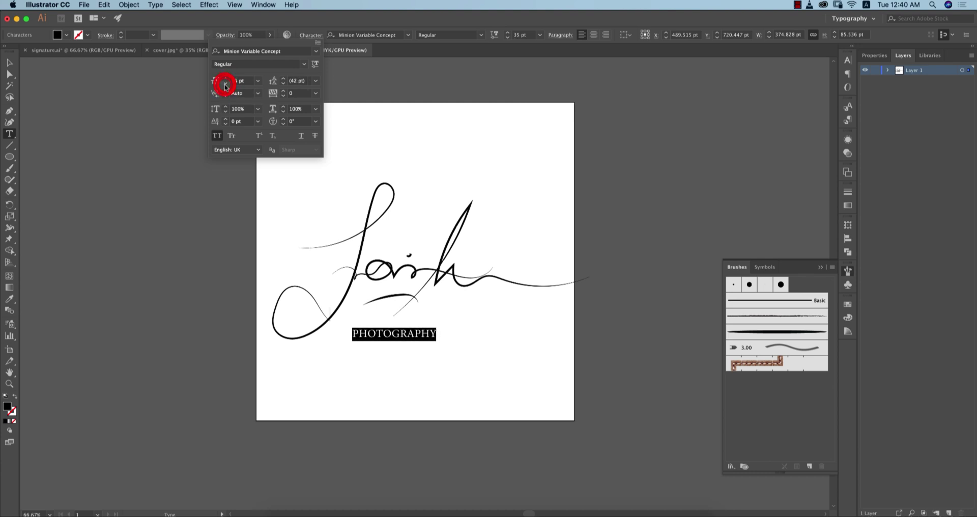
Step: Raise the caption's tracking to about 294 and set its size to 35 pt
left_click(307, 82)
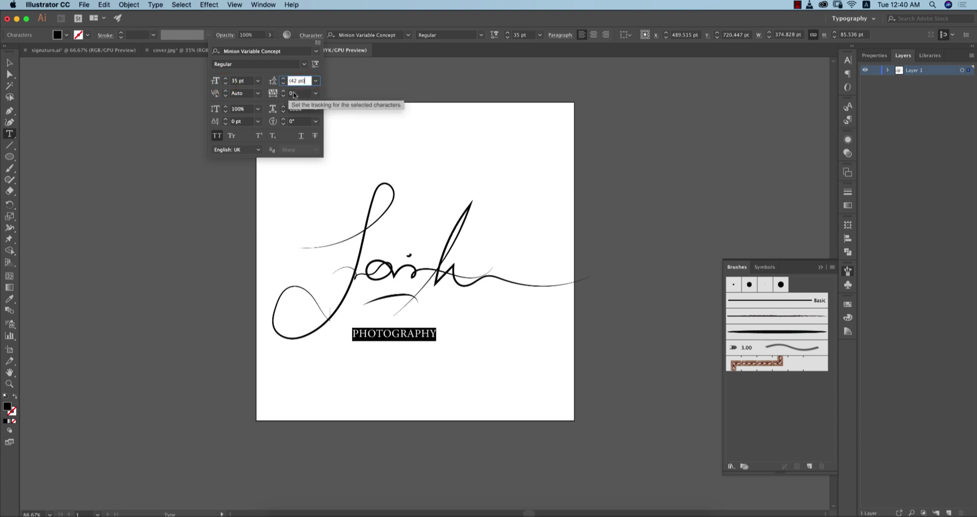
left_click(295, 94)
type("3")
key("Return")
key("Up")
key("Up")
key("Up")
key("Up")
key("Up")
key("Up")
key("Up")
key("Up")
key("Up")
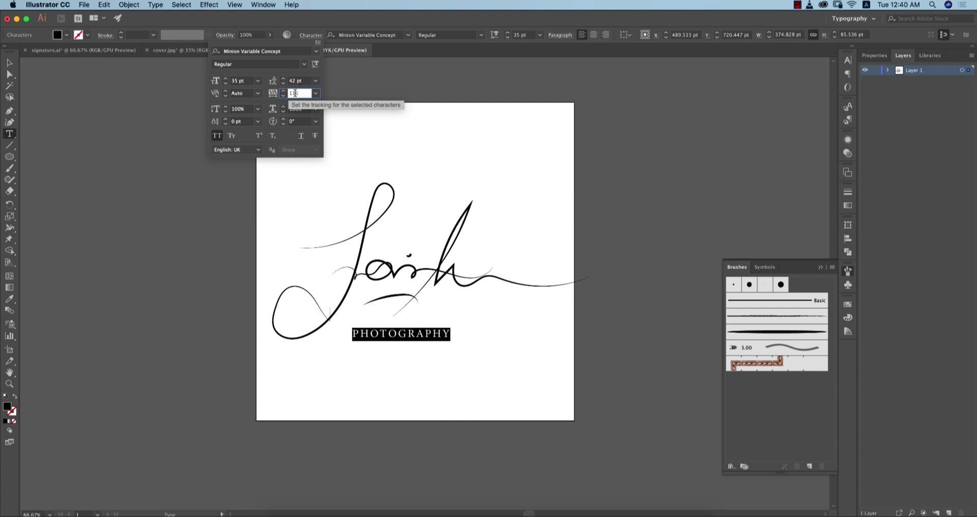
key("Up")
key("Up")
key("Up")
key("Up")
key("Up")
key("Up")
key("Up")
key("Up")
key("Up")
key("Up")
key("Up")
key("Up")
key("Up")
key("Up")
key("Up")
key("Up")
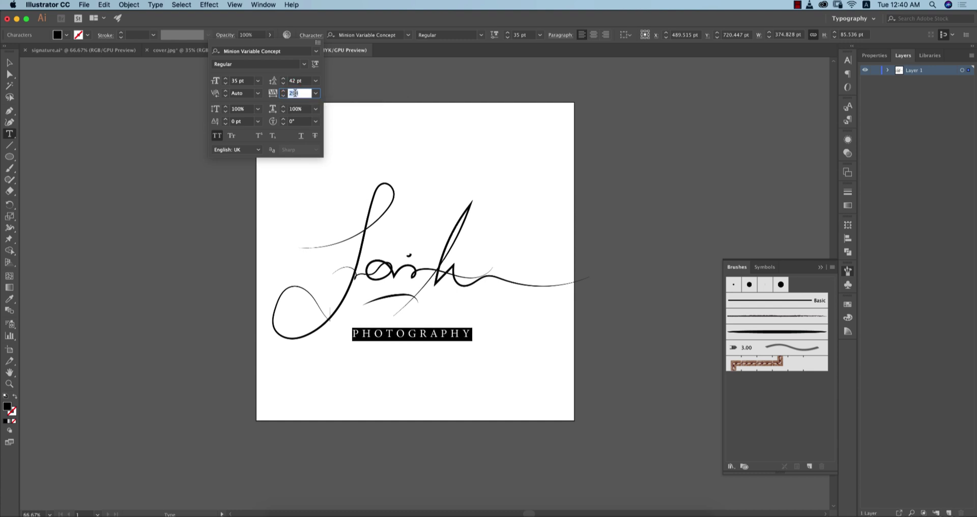
left_click(249, 85)
key("Up")
key("Up")
key("Up")
key("Up")
key("Up")
key("Up")
key("Up")
key("Down")
key("Down")
key("Down")
key("Down")
key("Down")
key("Down")
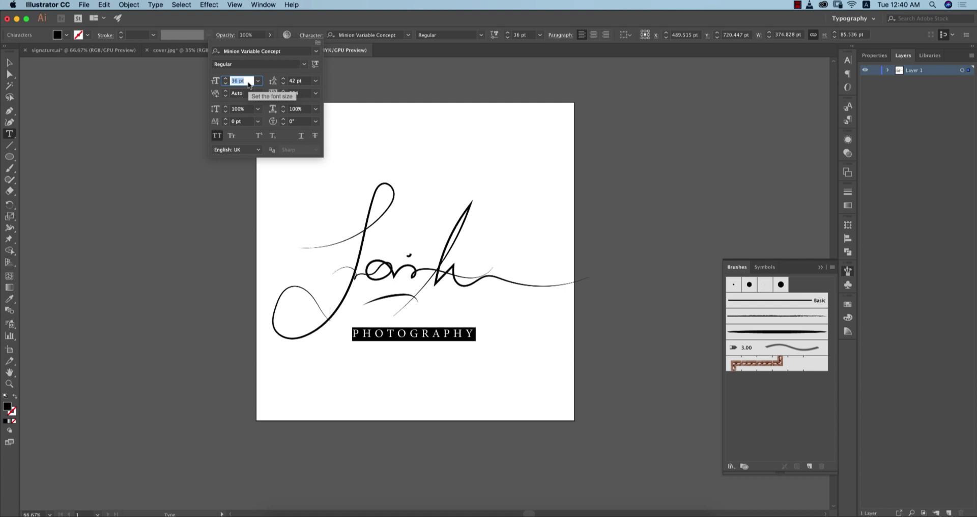
key("Down")
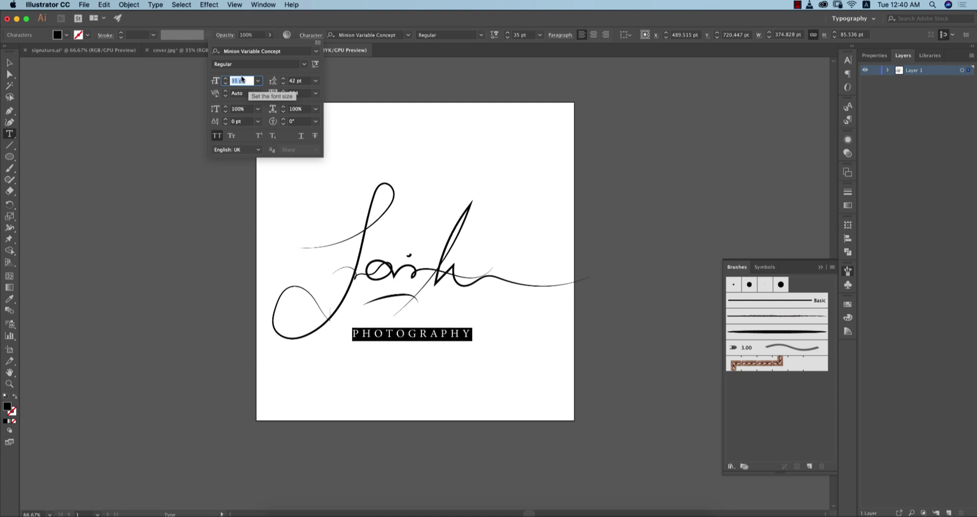
Step: Nudge PHOTOGRAPHY up beneath the signature's loop, then select the signature and caption together
left_click(10, 61)
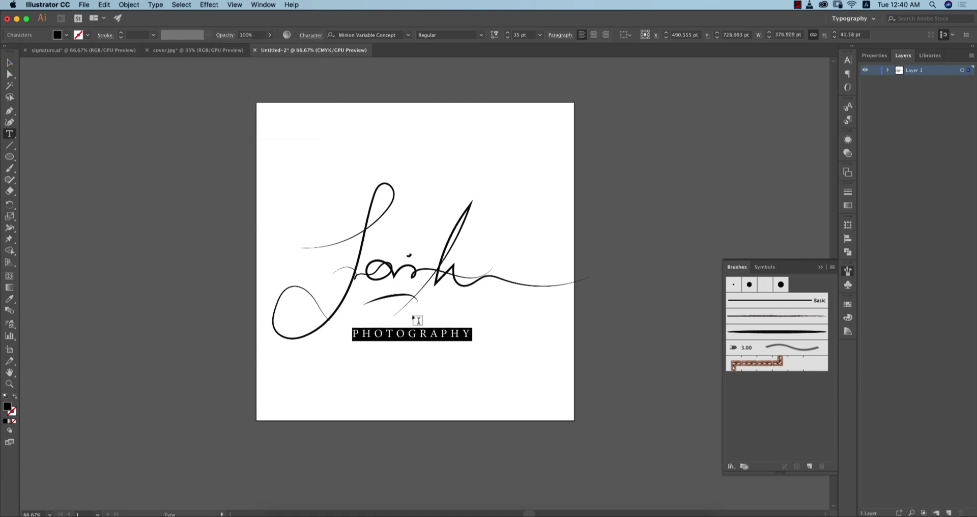
left_click(10, 63)
left_click_drag(423, 336, 421, 324)
left_click(451, 359)
scroll(451, 360, "down", 1)
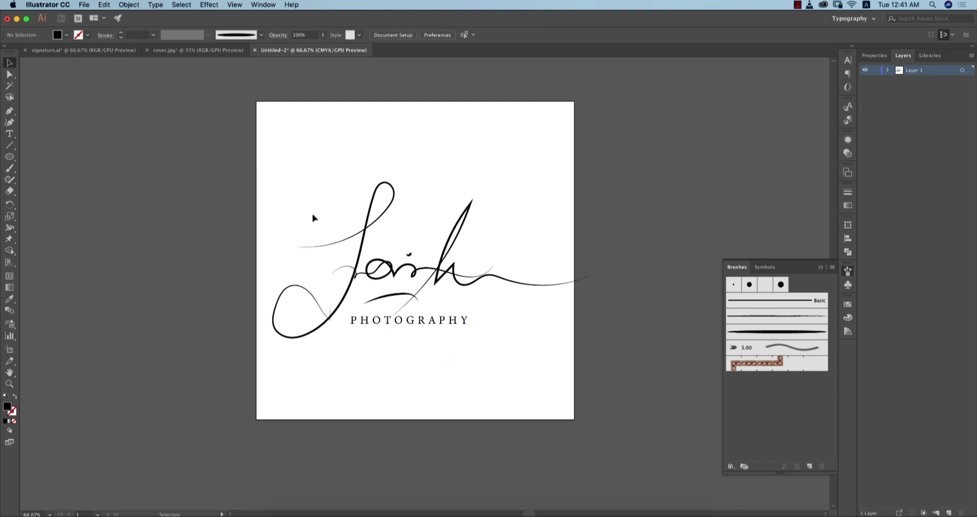
left_click_drag(268, 184, 579, 382)
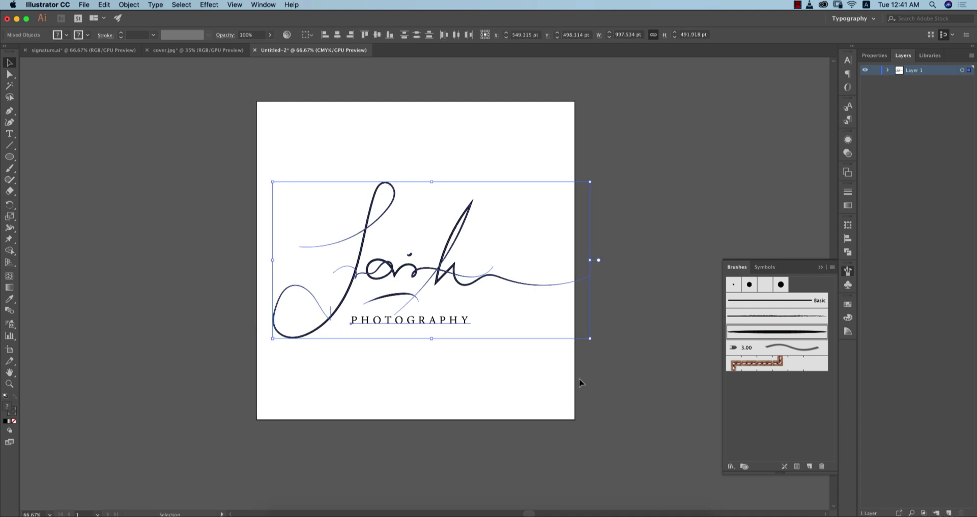
Step: Apply Expand Appearance, then Expand with Object and Fill checked
left_click(103, 5)
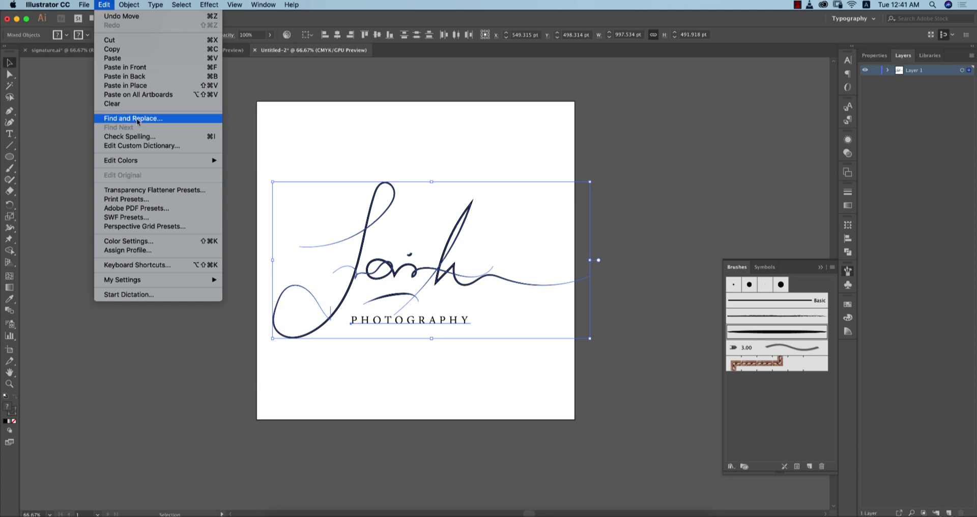
mouse_move(130, 6)
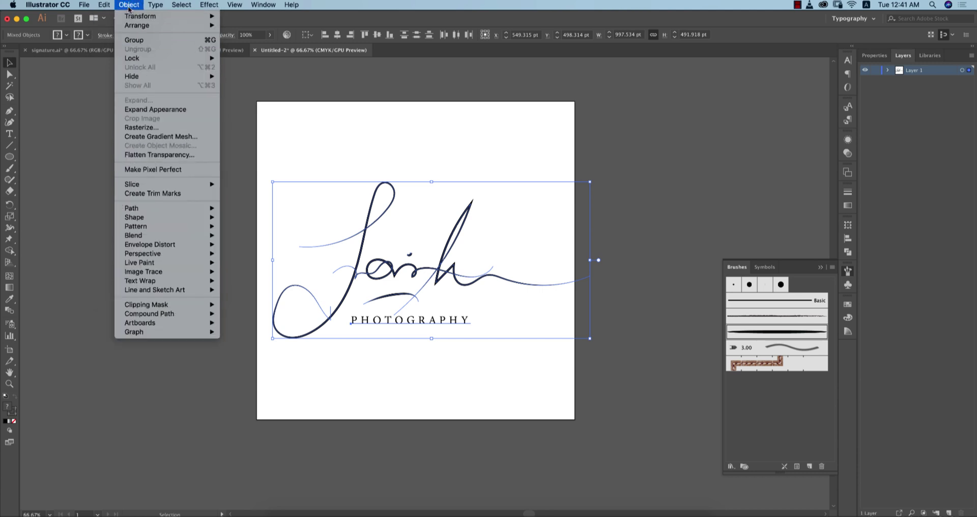
left_click(152, 109)
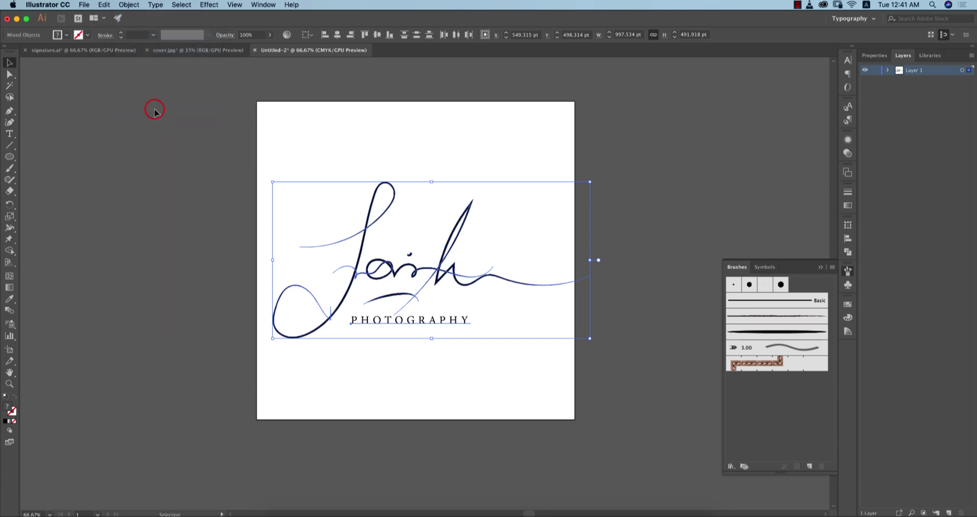
left_click(126, 6)
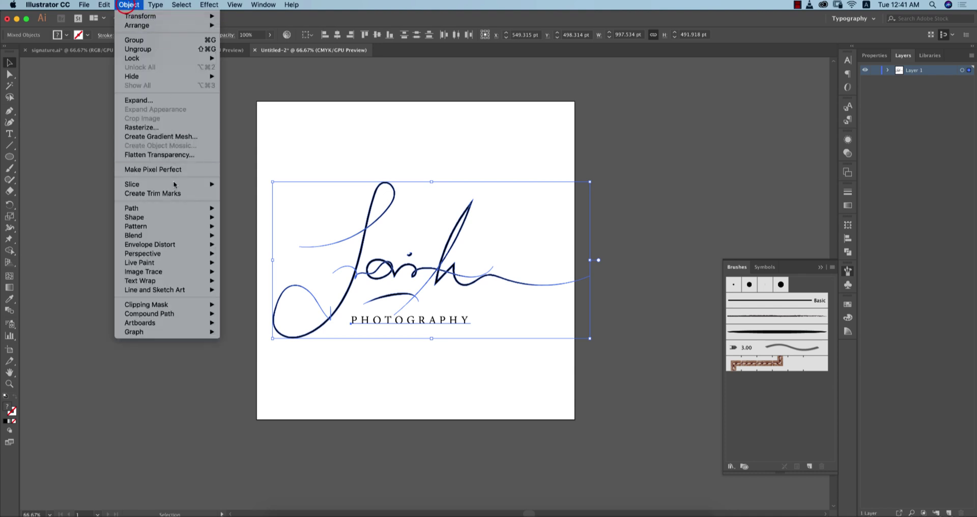
left_click(156, 102)
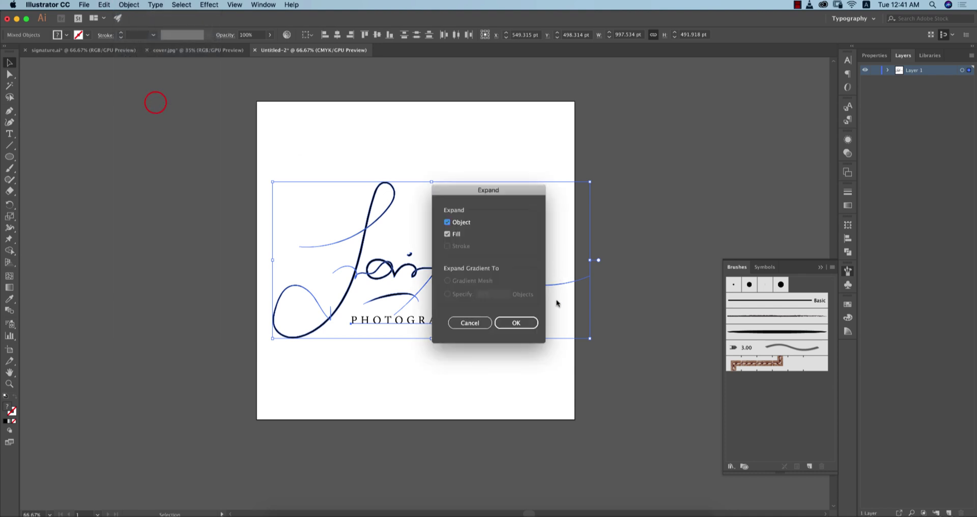
left_click(525, 320)
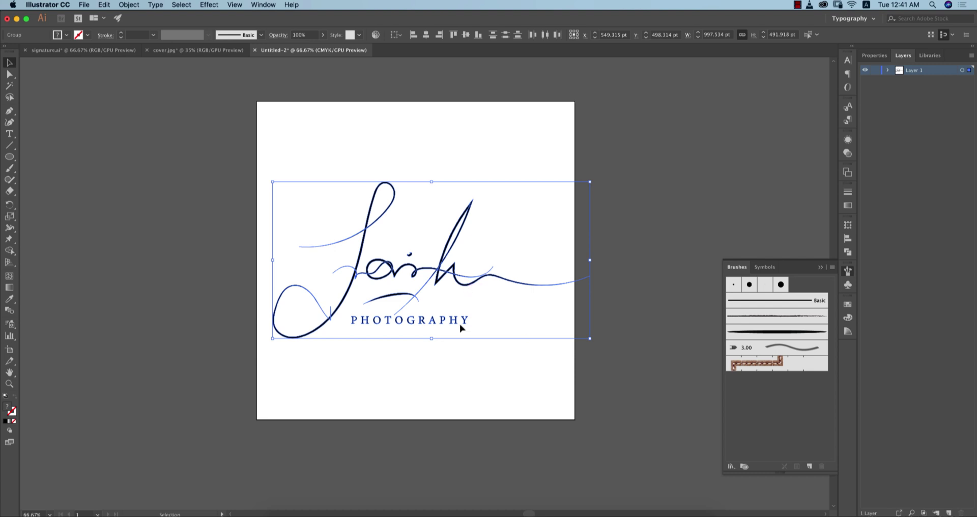
Step: Export the selected signature artwork through Export Selection as a 1x PNG asset renamed gh
right_click(457, 279)
left_click(526, 412)
double_click(315, 219)
type("gh")
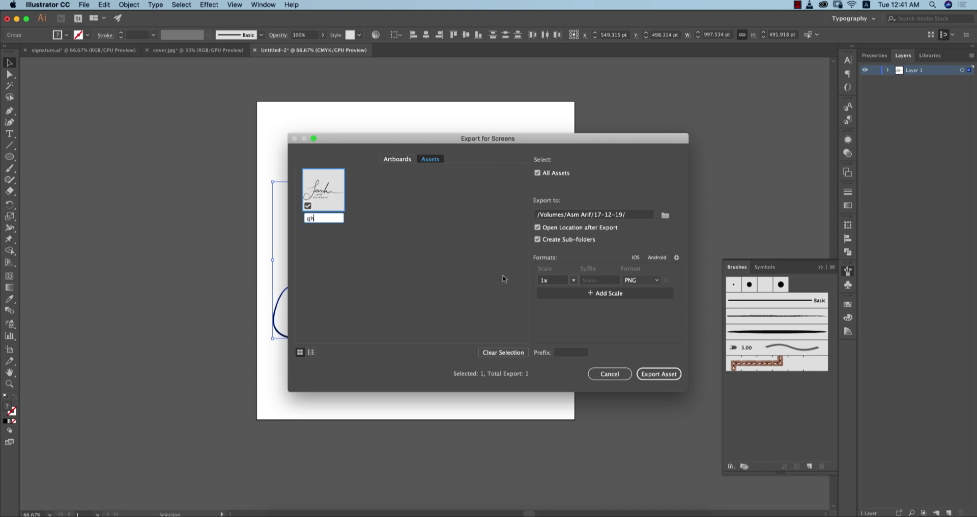
left_click(656, 374)
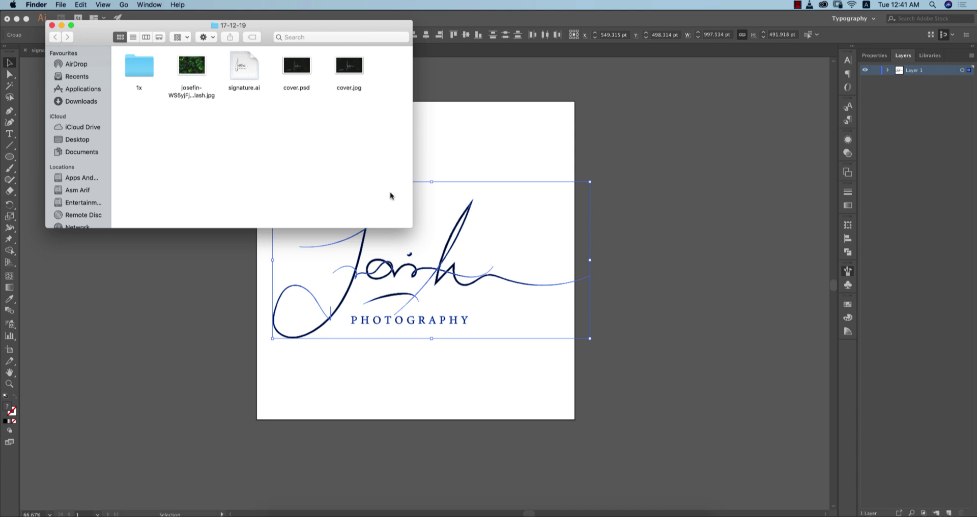
Step: Confirm gh.png landed in the 1x folder in Finder, then switch to Photoshop's Home screen
double_click(145, 69)
left_click(142, 70)
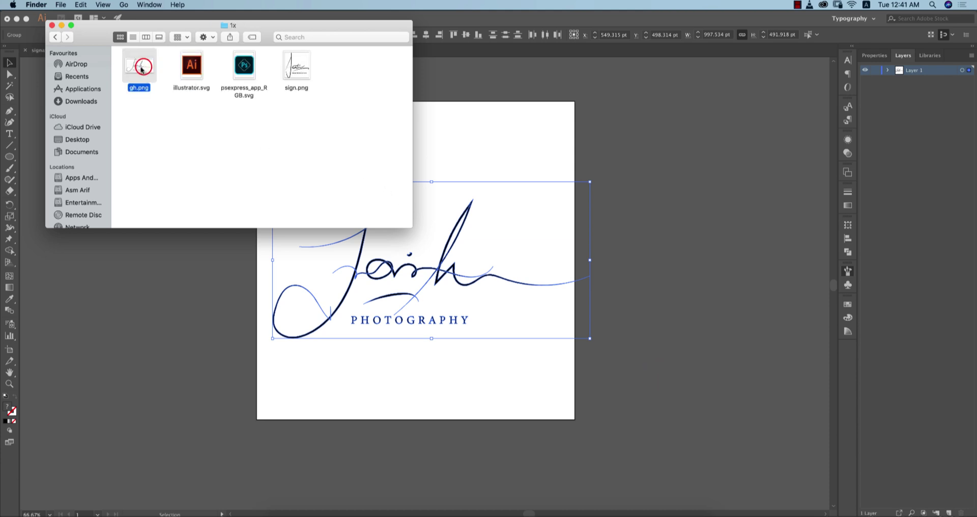
left_click(525, 383)
key("super+Tab")
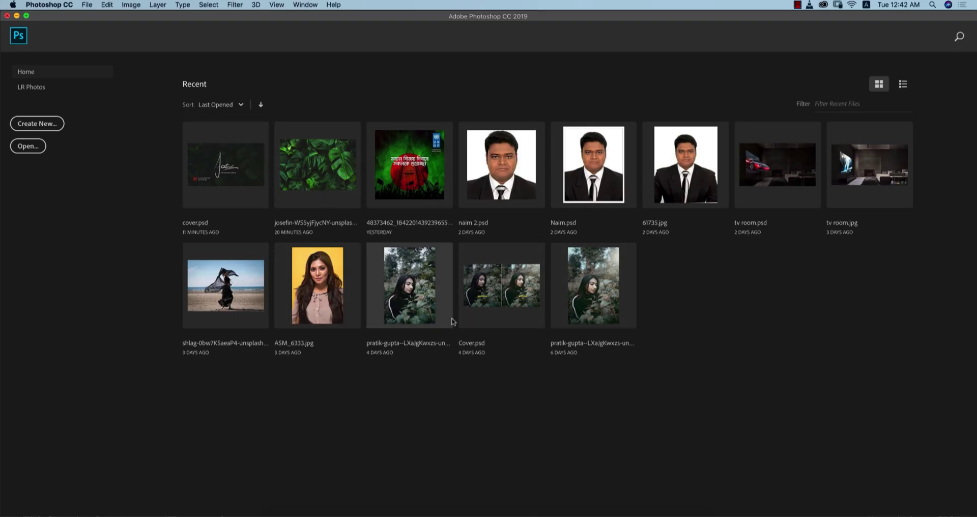
Step: Open the ASM_6333.jpg portrait and embed 1x/gh.png into it with Place Embedded
left_click(316, 279)
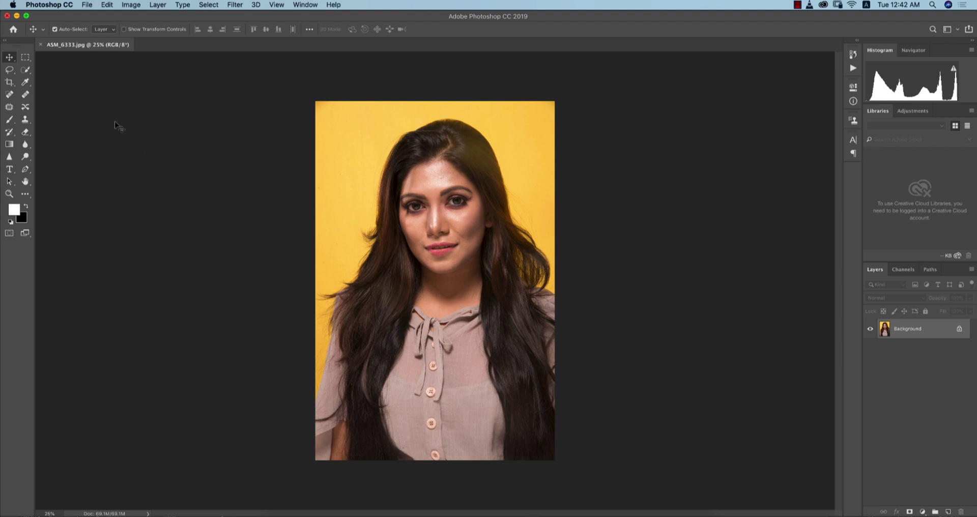
left_click(87, 6)
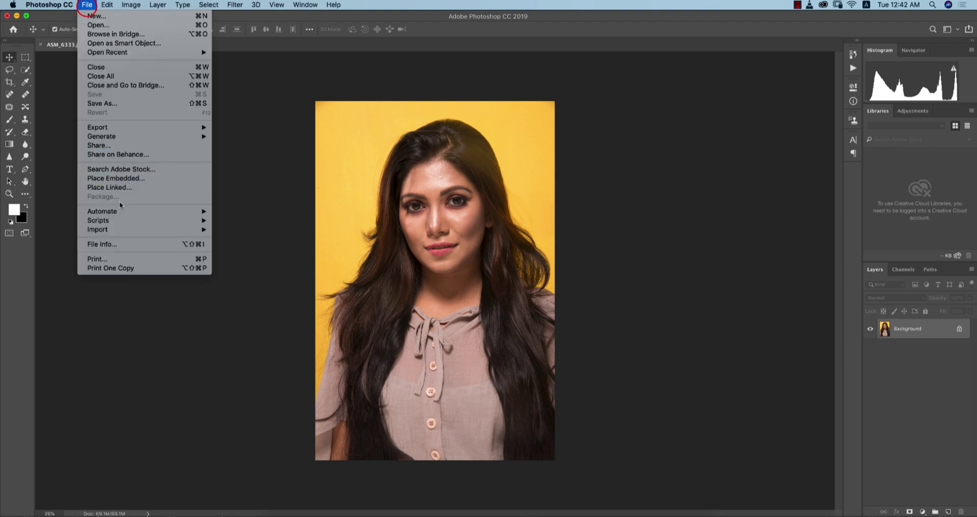
left_click(117, 179)
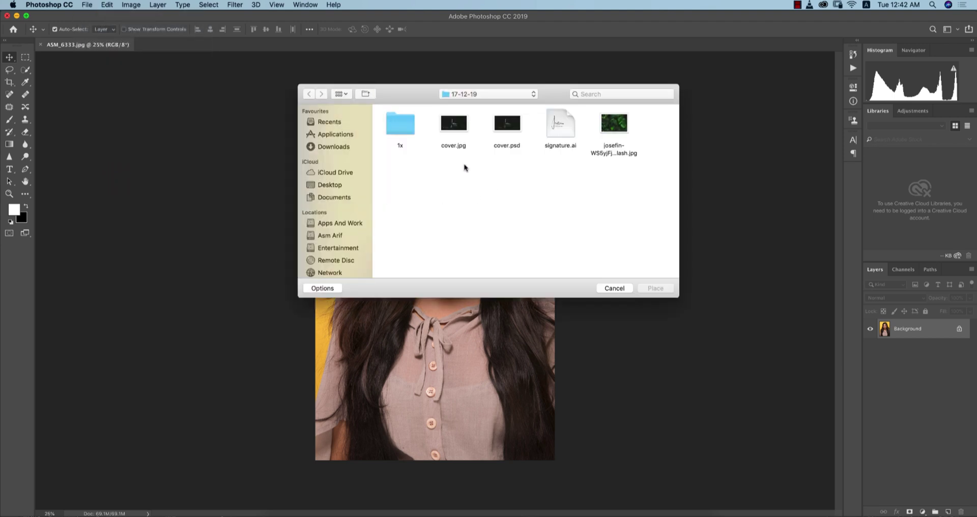
double_click(400, 129)
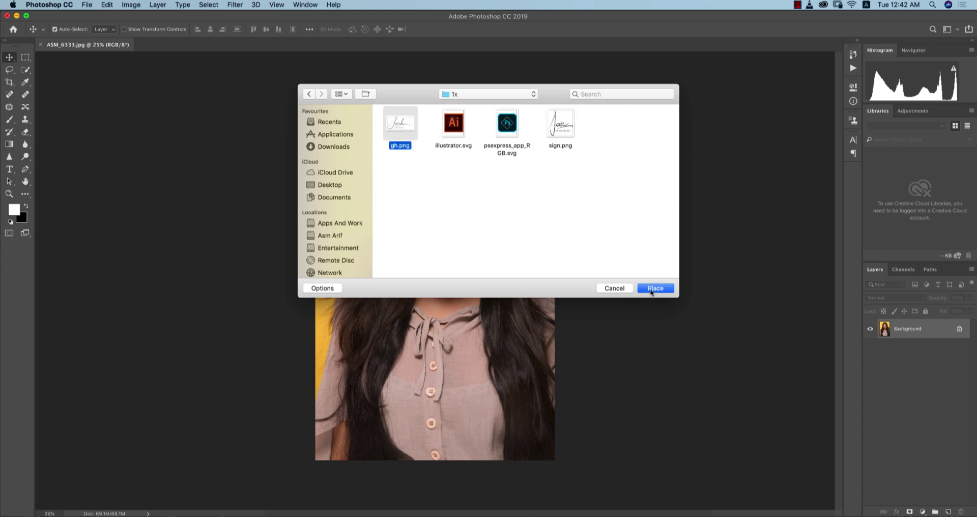
left_click(651, 289)
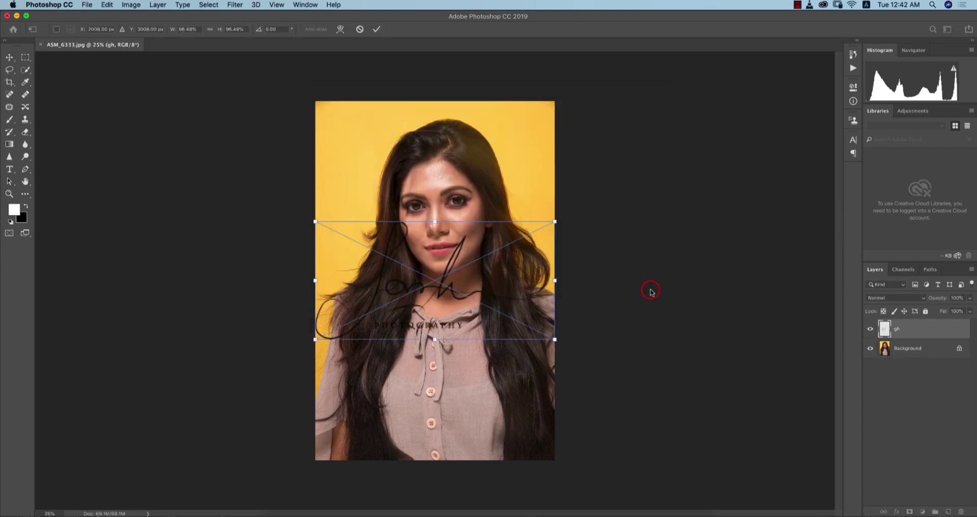
Step: Scale the signature to about 43% and commit it in the lower-left shirt area
left_click_drag(555, 222, 421, 287)
left_click_drag(380, 320, 395, 418)
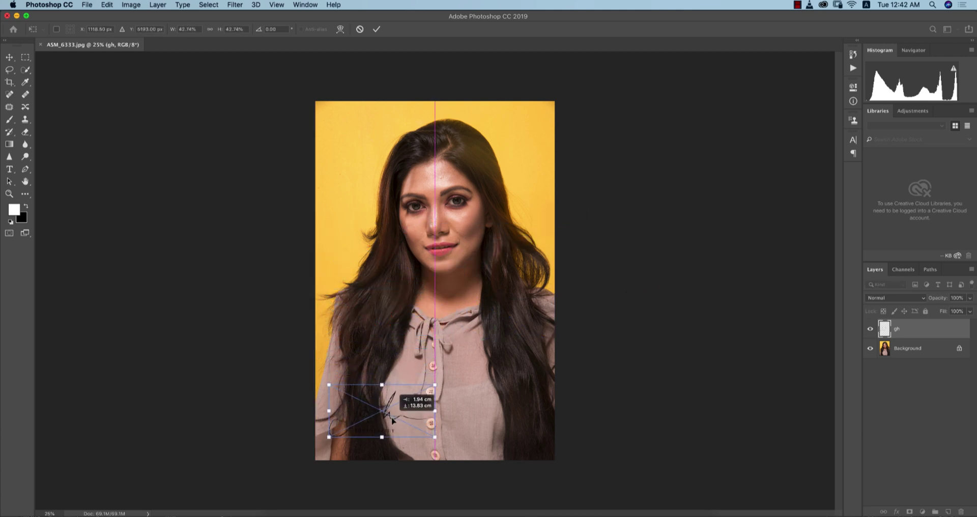
left_click(377, 29)
Step: Add a white Color Overlay to the gh layer via its Blending Options
right_click(942, 335)
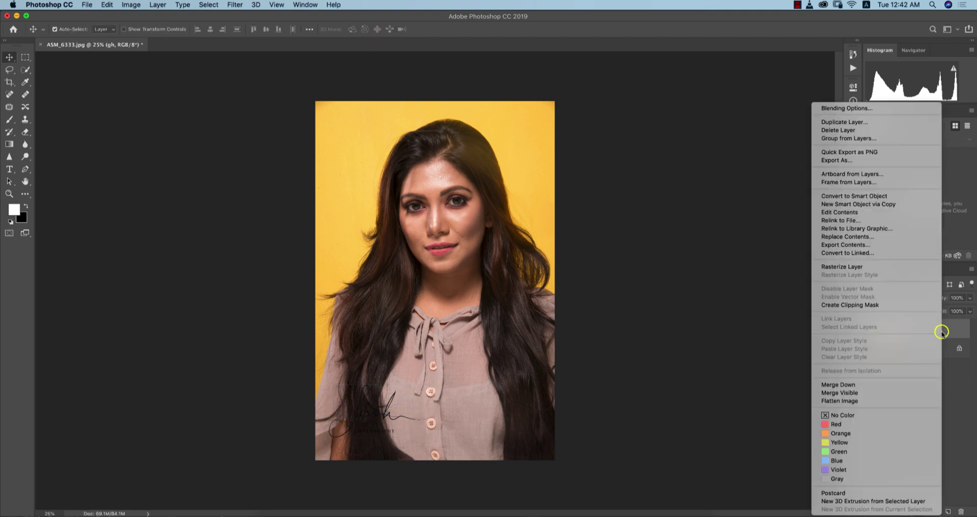
left_click(827, 113)
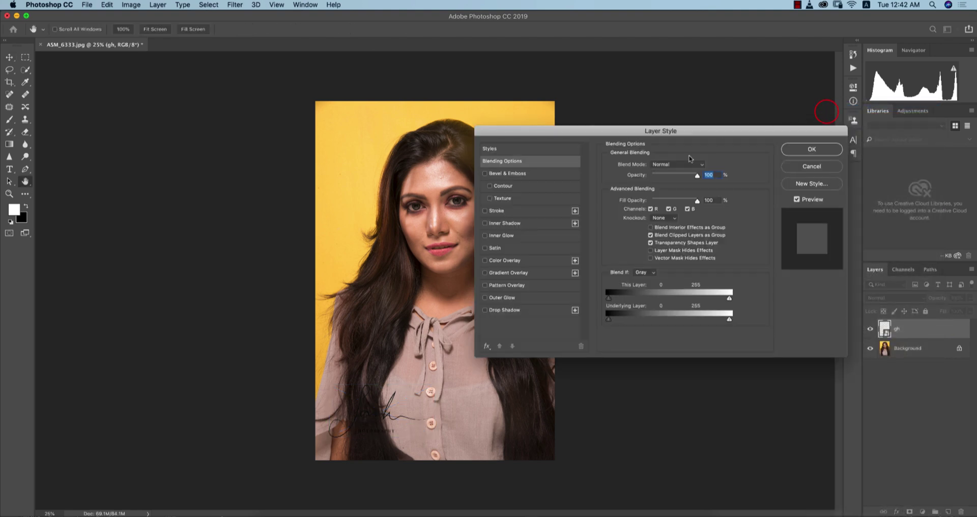
left_click(485, 261)
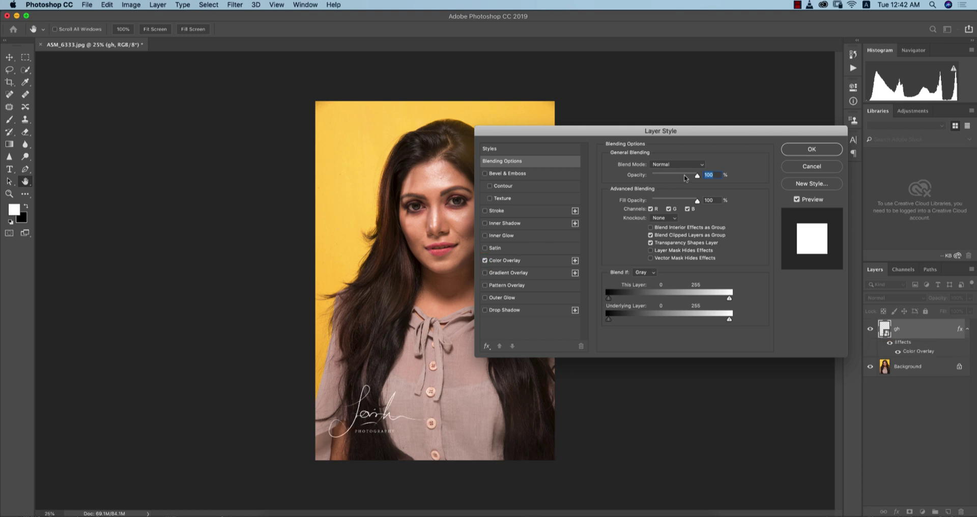
left_click(507, 263)
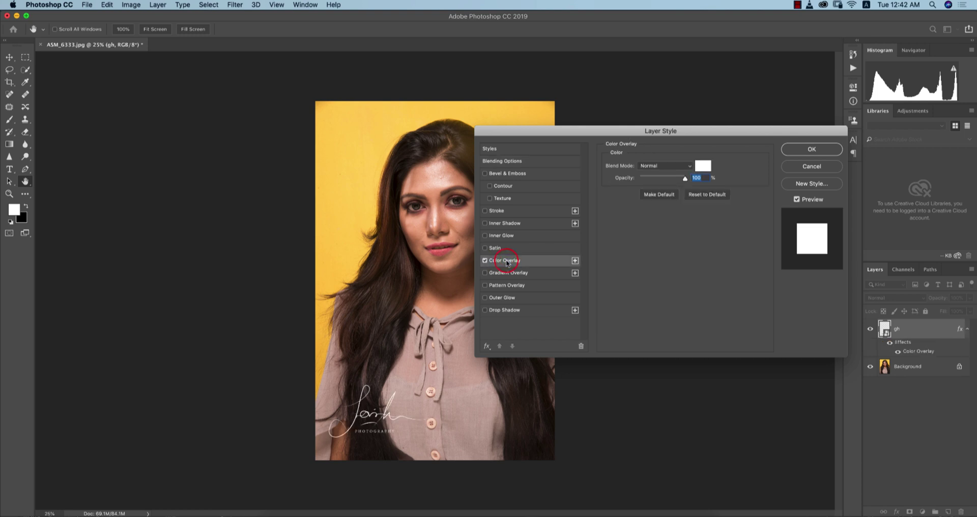